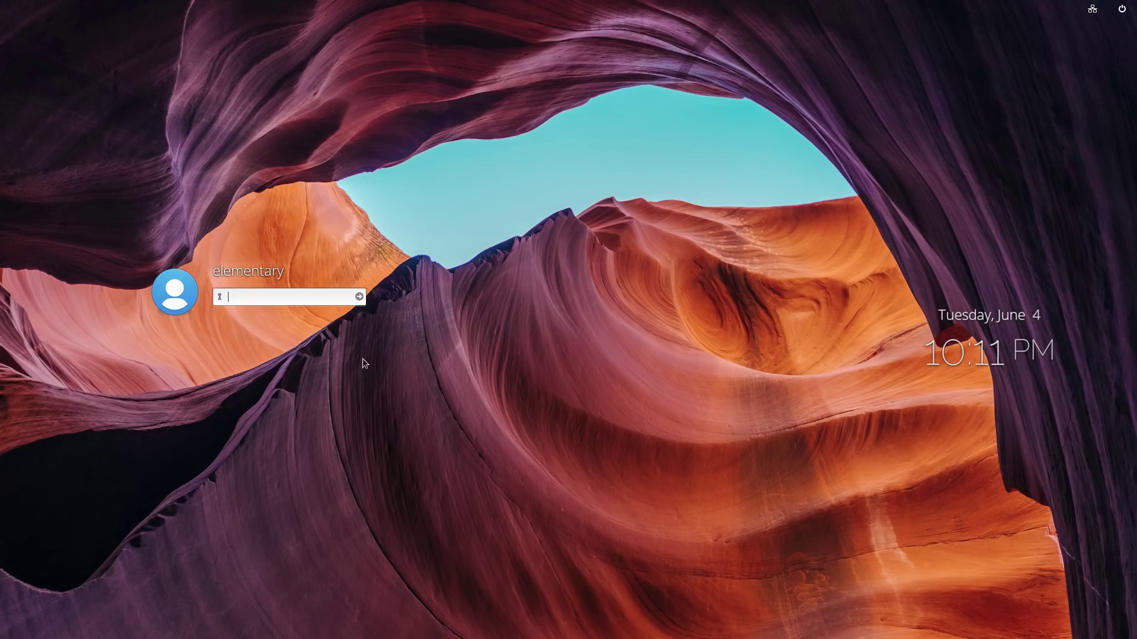
Step: Log in with the account password, then open and close the Multitasking View
type("*********")
key("BackSpace")
key("BackSpace")
key("BackSpace")
key("BackSpace")
key("BackSpace")
key("BackSpace")
key("BackSpace")
key("BackSpace")
key("BackSpace")
type("********")
key("Return")
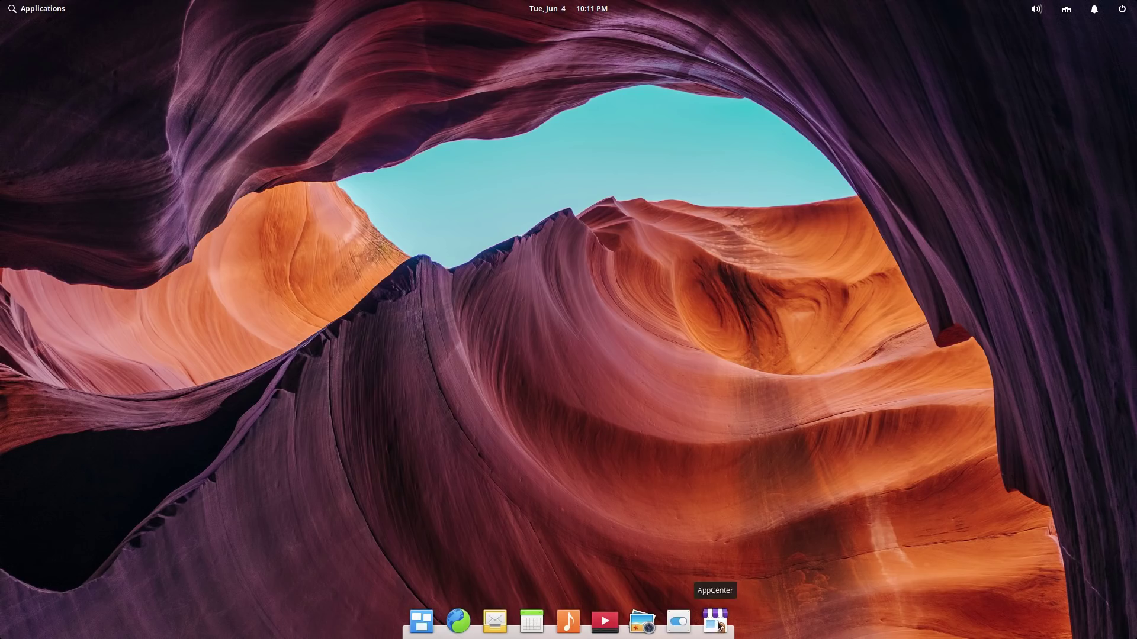
left_click(421, 623)
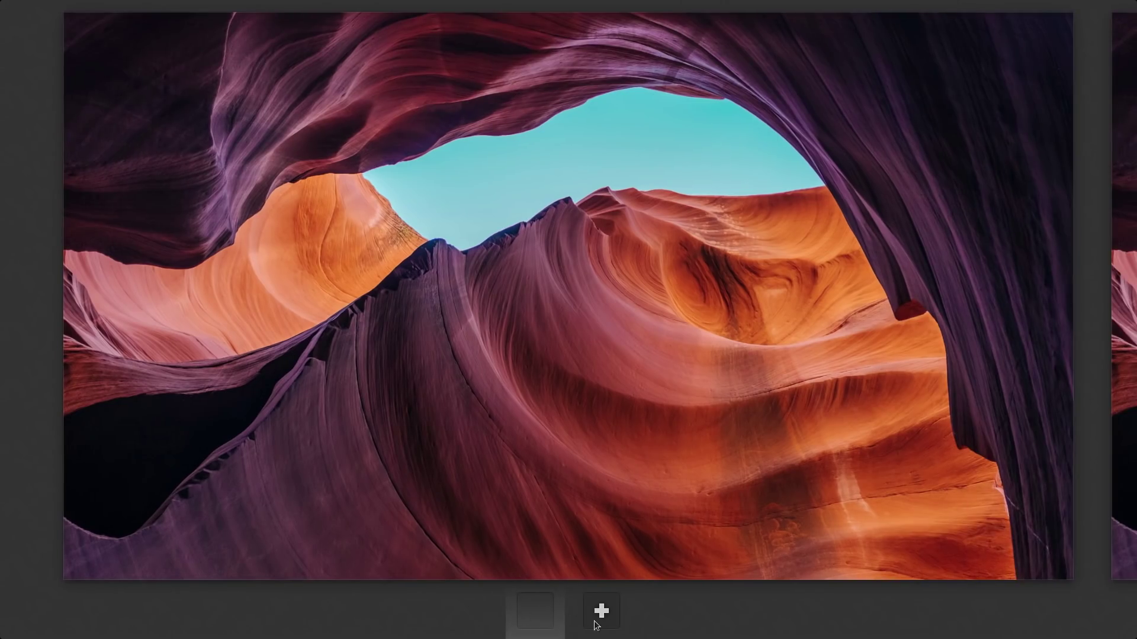
left_click(595, 511)
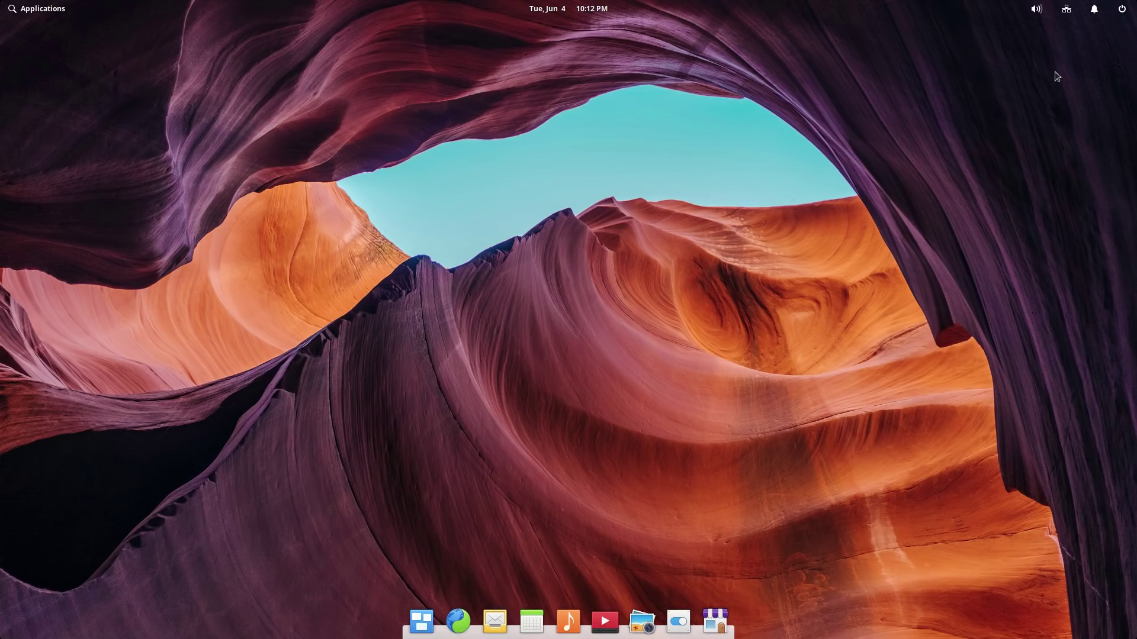
Step: Switch Do Not Disturb off from the notifications indicator
left_click(1123, 9)
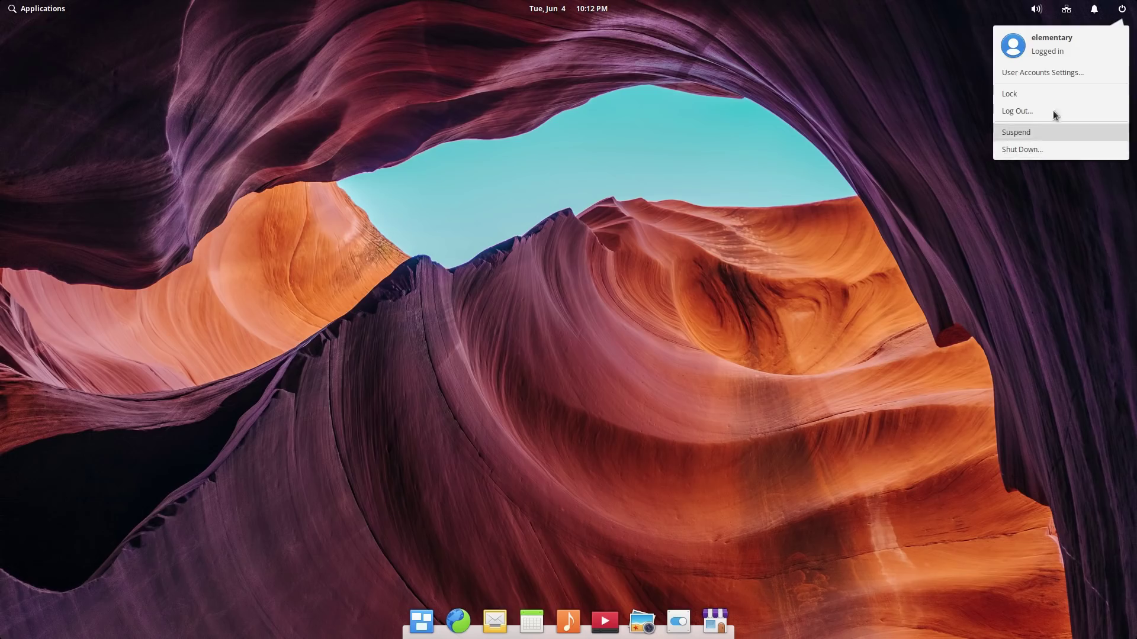
mouse_move(1094, 8)
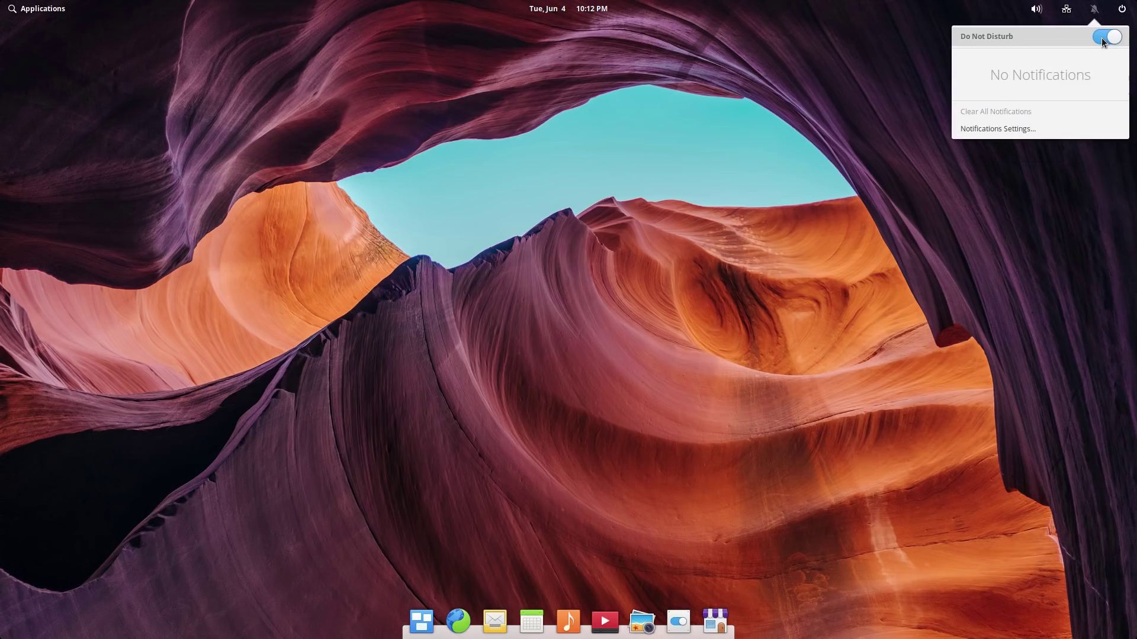
left_click(1104, 40)
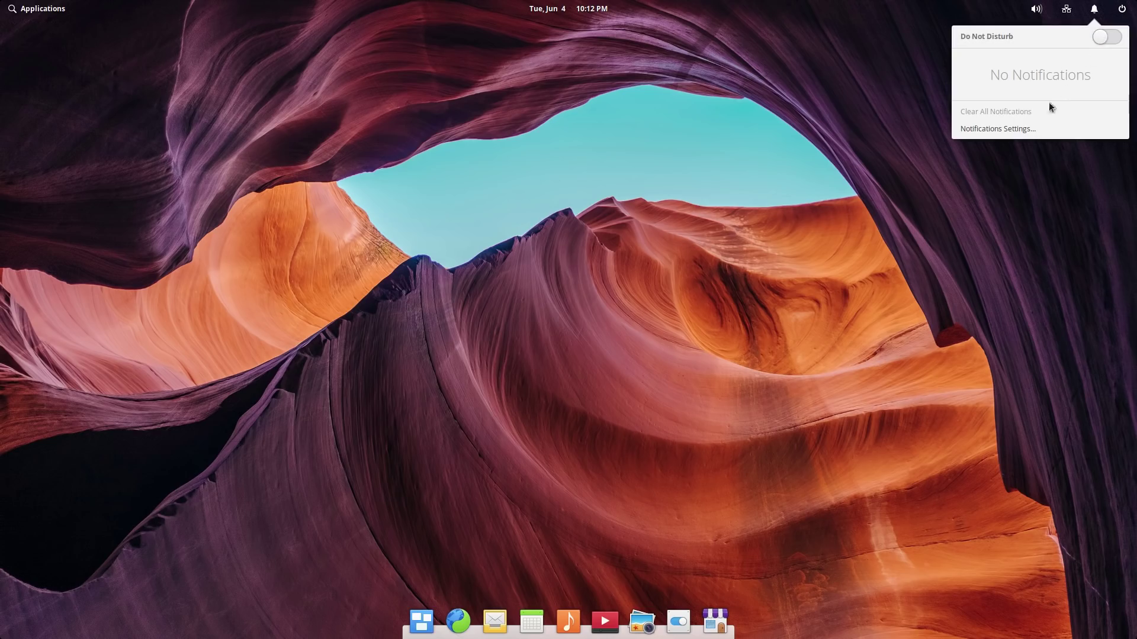
Step: Review notification options for Archive Manager, Calendar, Files, Mail, Music, Network and Terminal, then close settings
left_click(1018, 127)
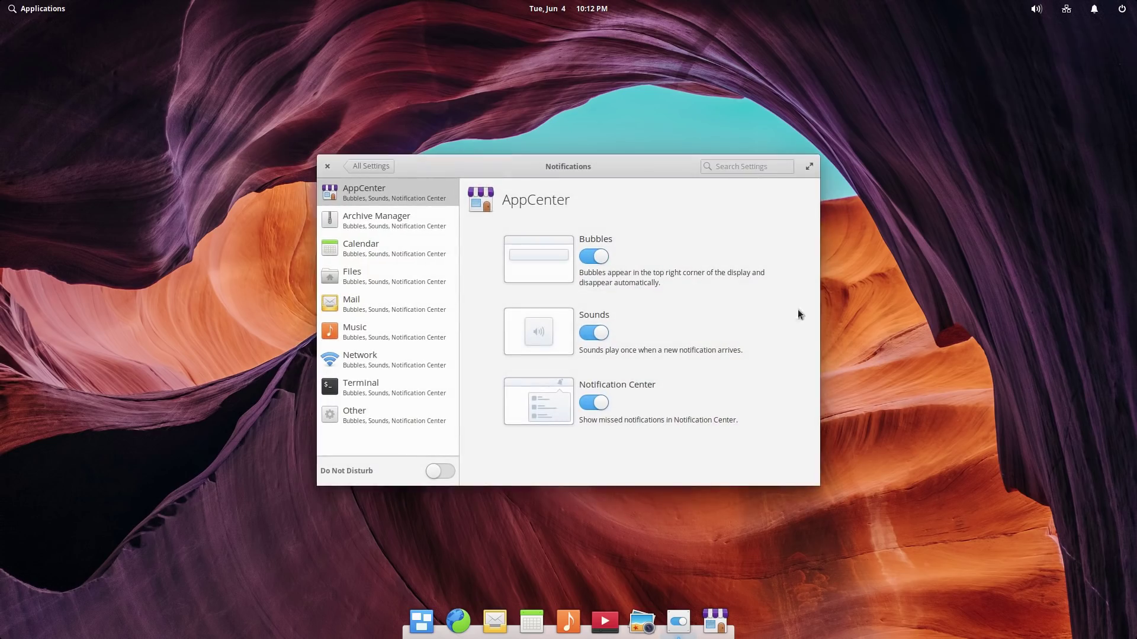
left_click(371, 217)
left_click(375, 247)
left_click(387, 286)
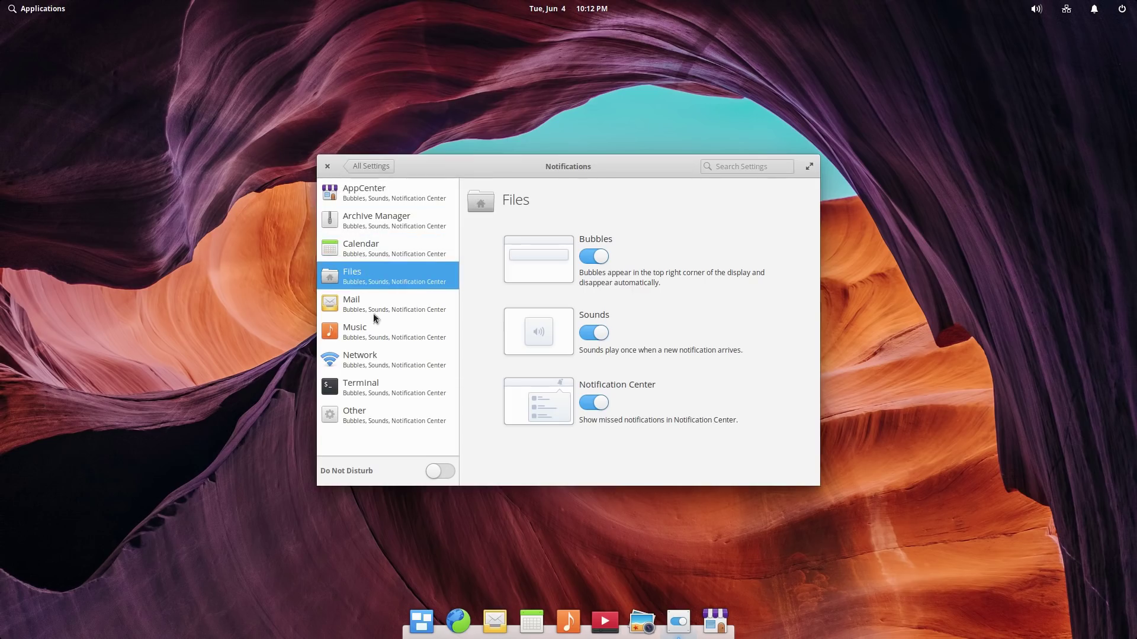
left_click(376, 307)
left_click(374, 332)
left_click(375, 358)
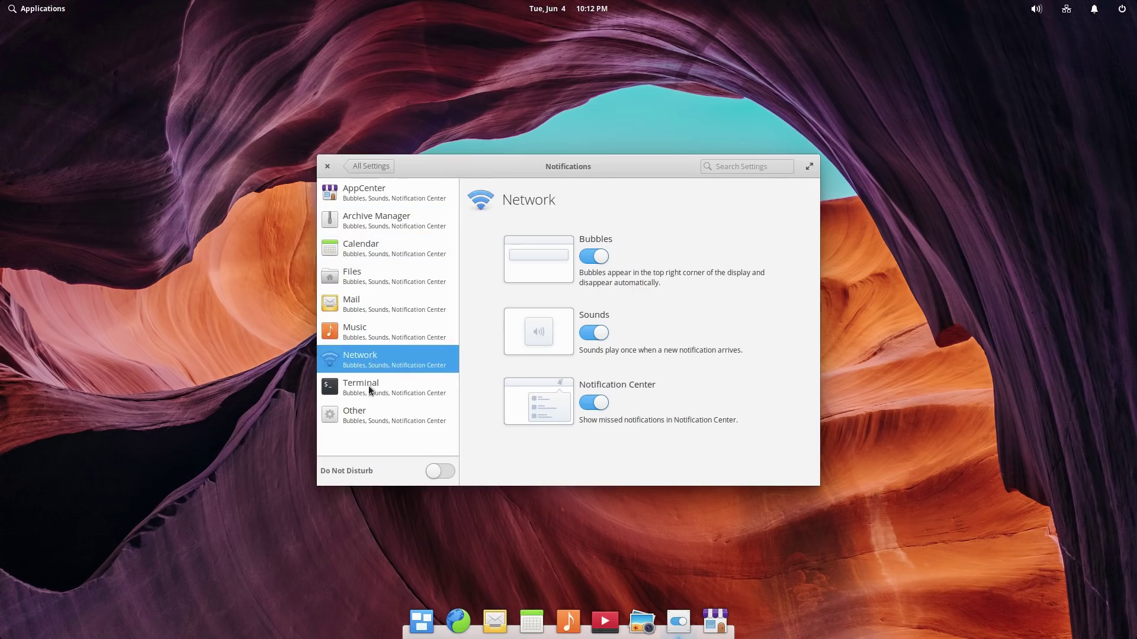
left_click(368, 390)
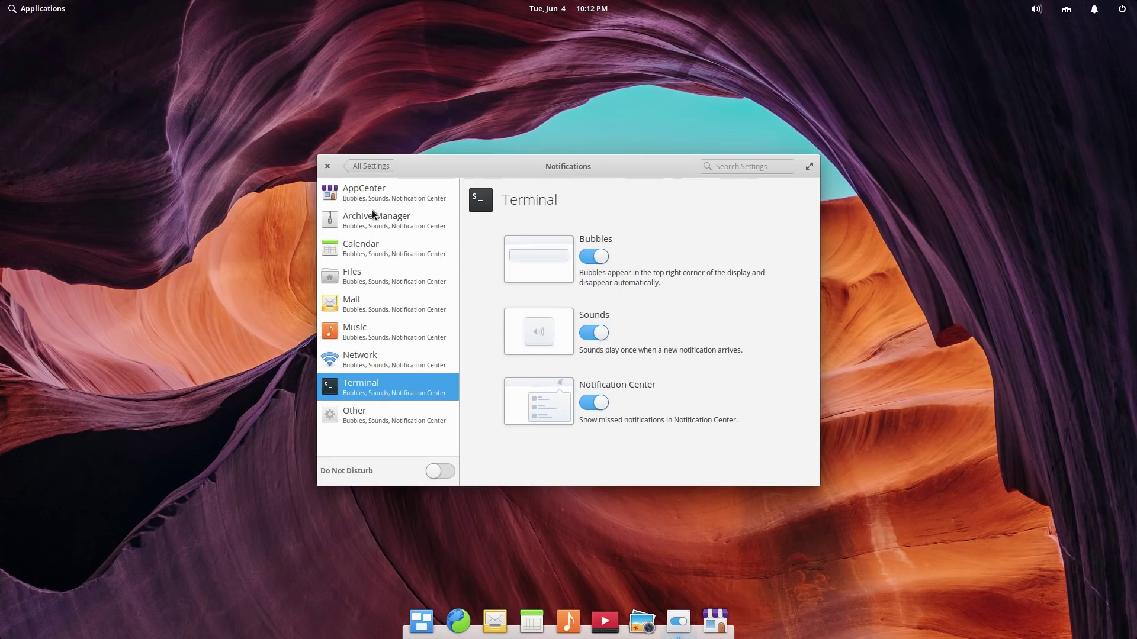
left_click(328, 167)
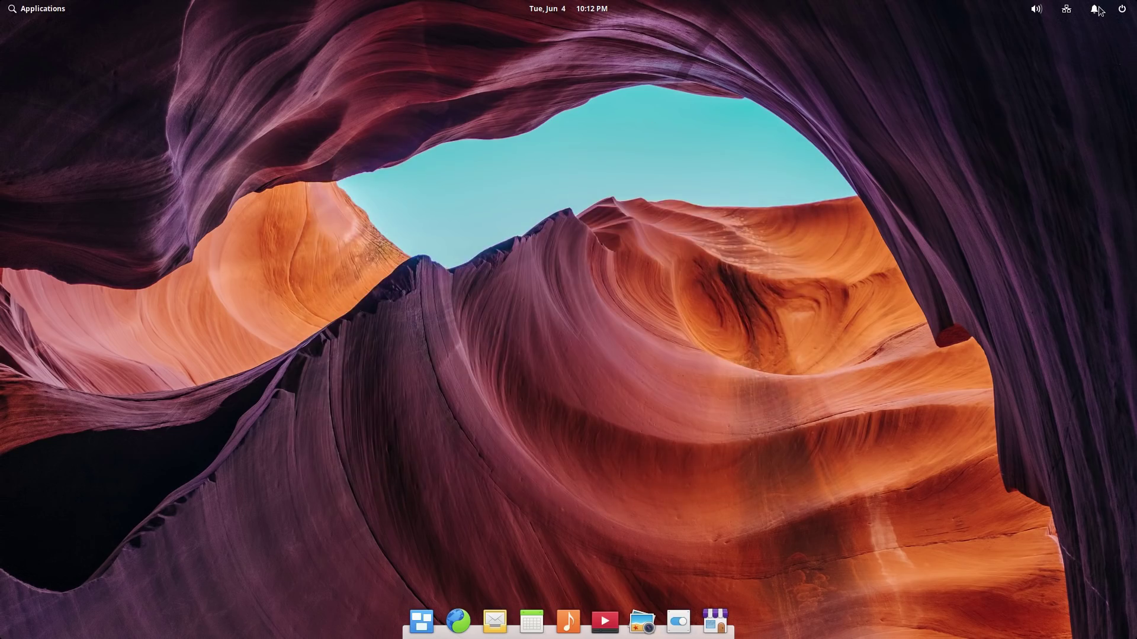
Step: Check the network and sound indicators and dismiss the 13-updates notification
left_click(1068, 10)
mouse_move(1035, 12)
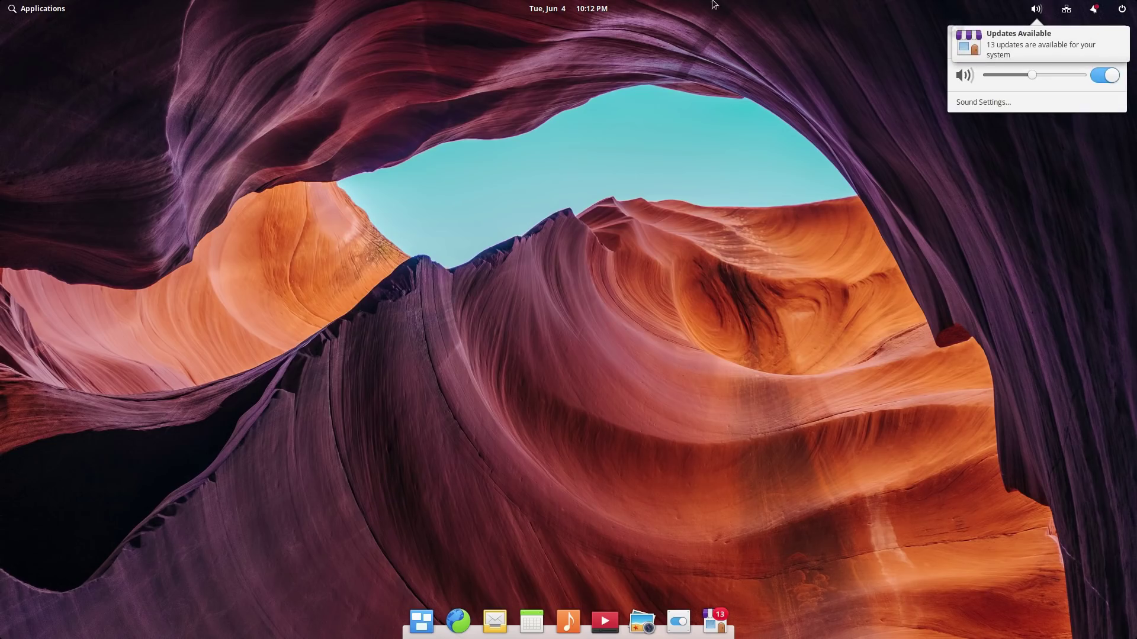
left_click(886, 118)
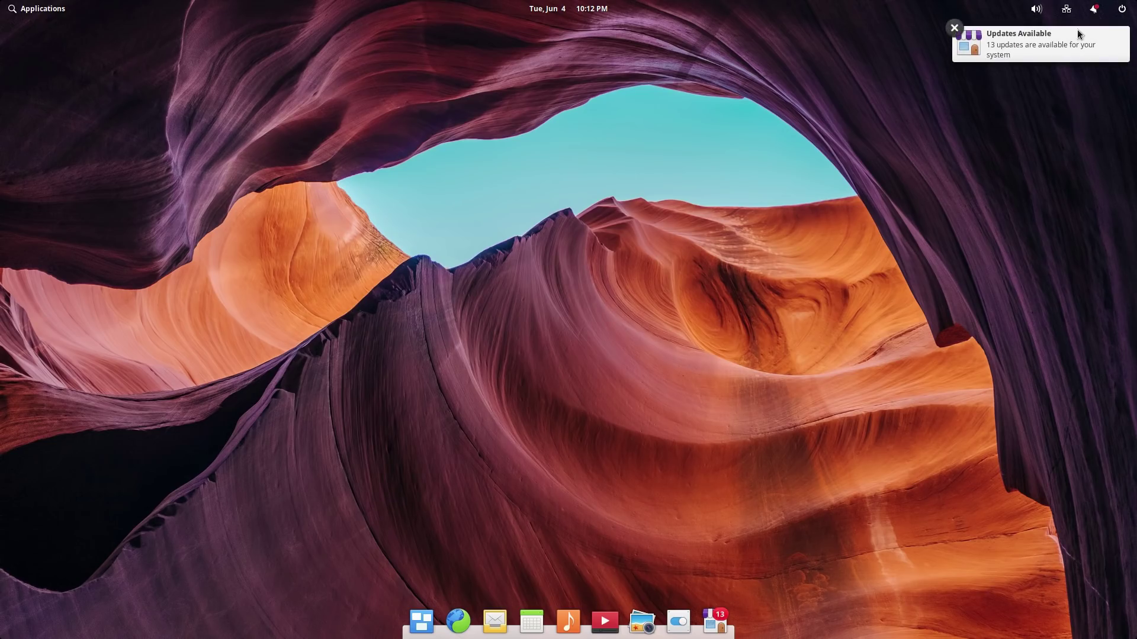
left_click(954, 28)
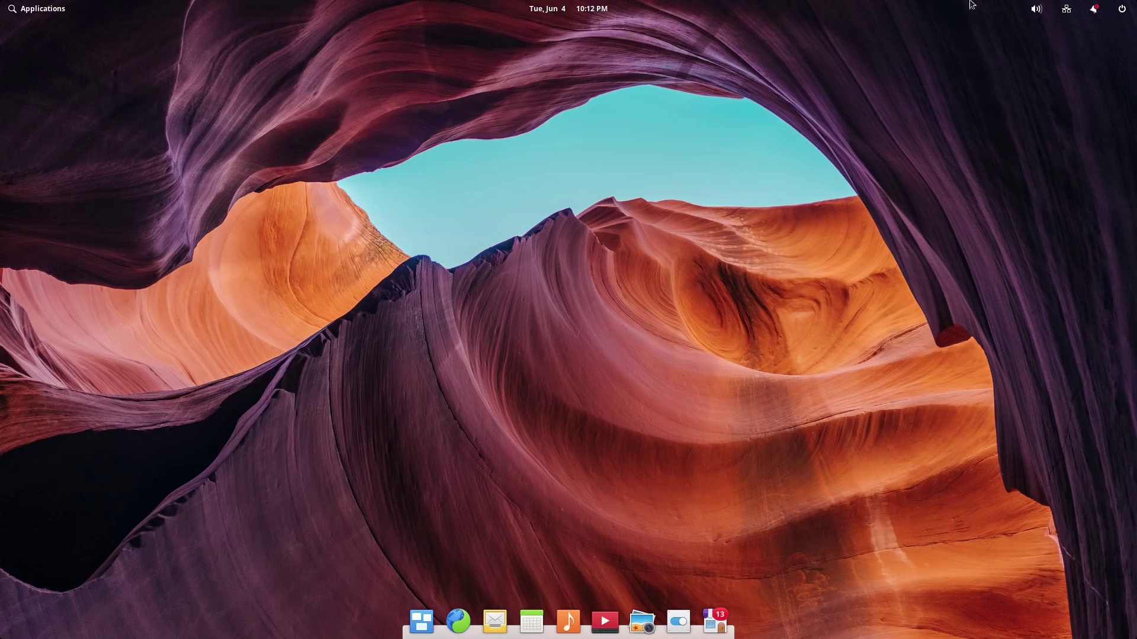
Step: Review the Sound settings' Input and Output devices, close them, and peek at the June 2019 calendar
left_click(1037, 9)
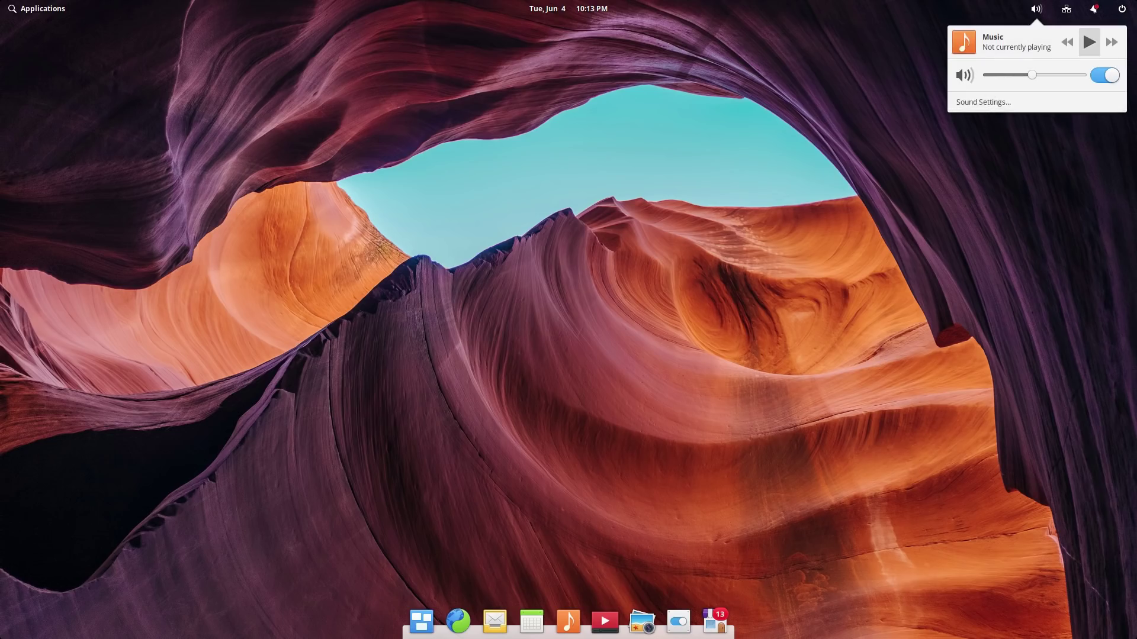
left_click(986, 102)
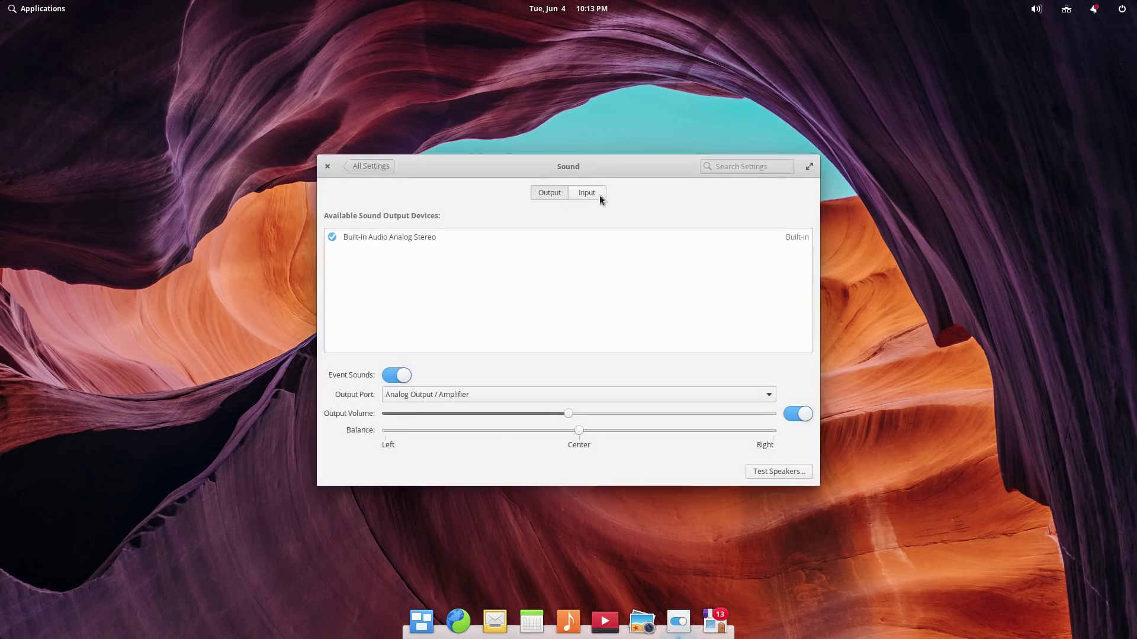
left_click(594, 193)
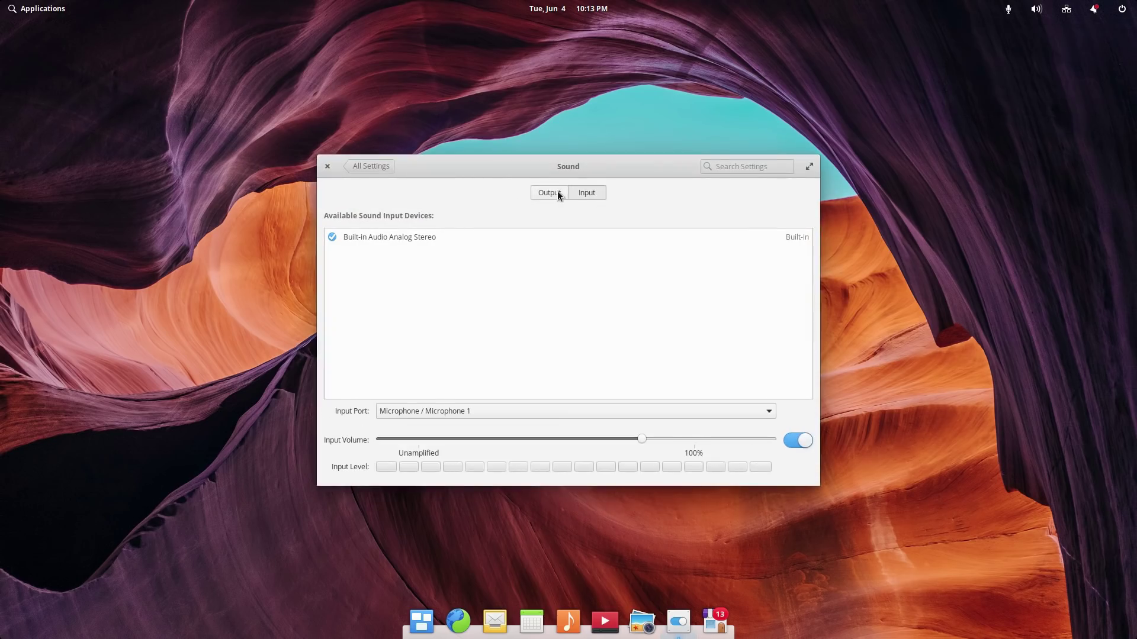
left_click(556, 191)
left_click(328, 167)
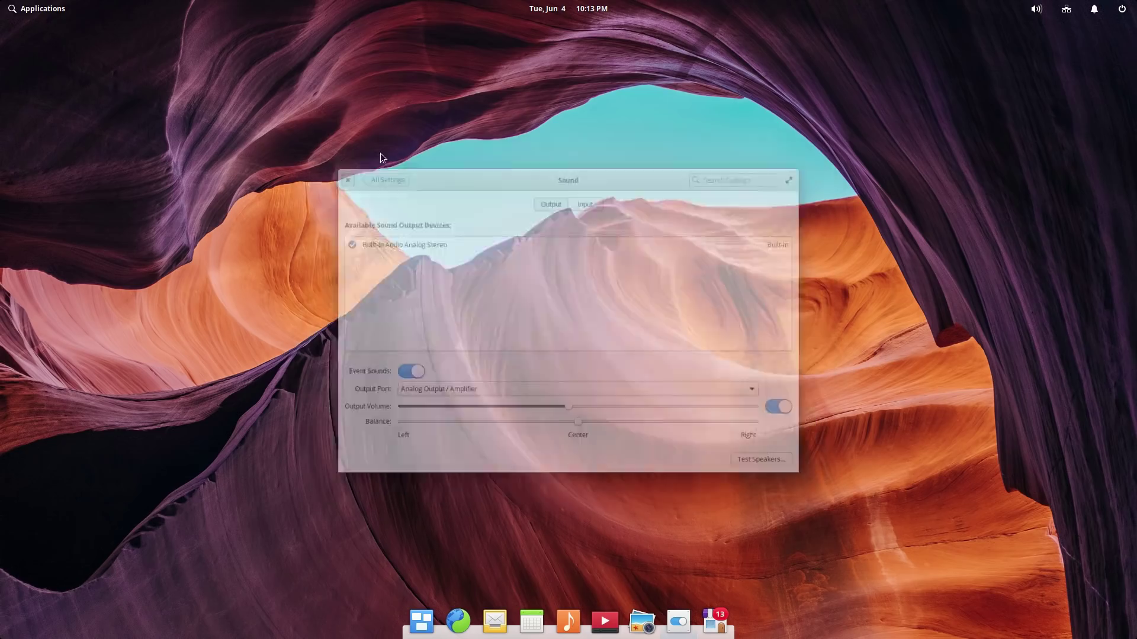
left_click(601, 11)
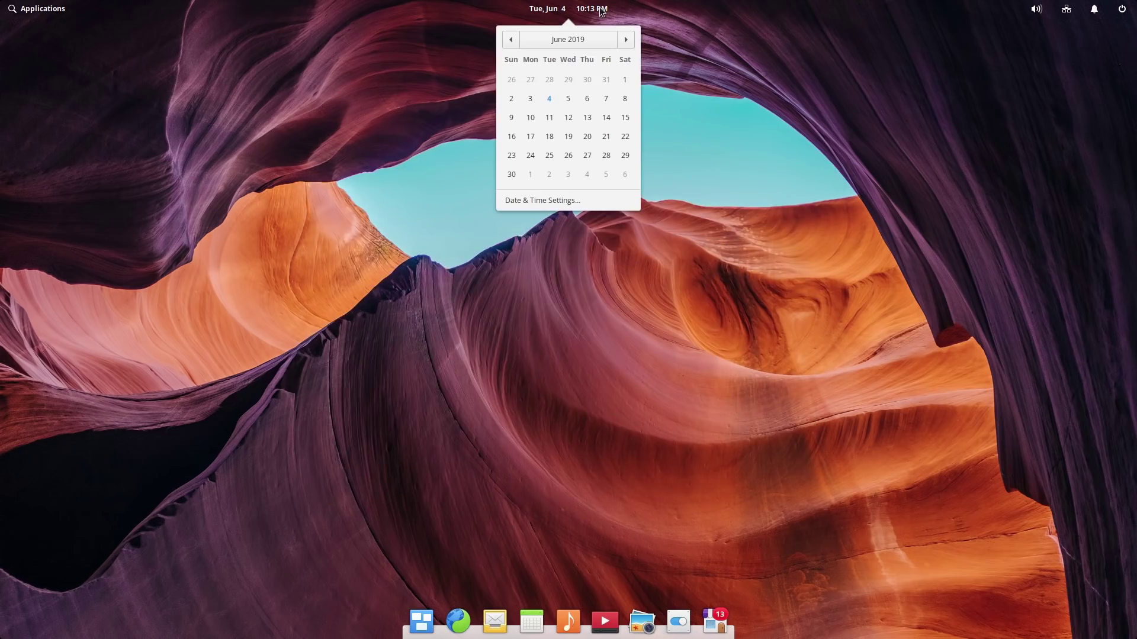
left_click(362, 32)
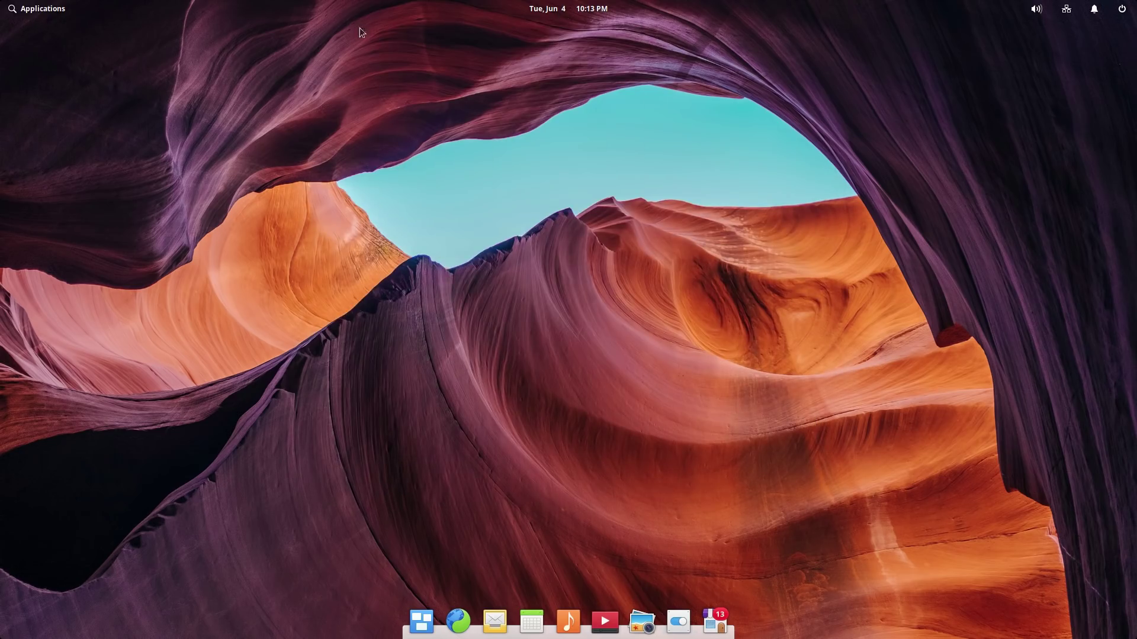
Step: Browse the launcher's Graphics, Internet, Office, Programming, Sound & Video, System Tools and Accessories categories
left_click(28, 12)
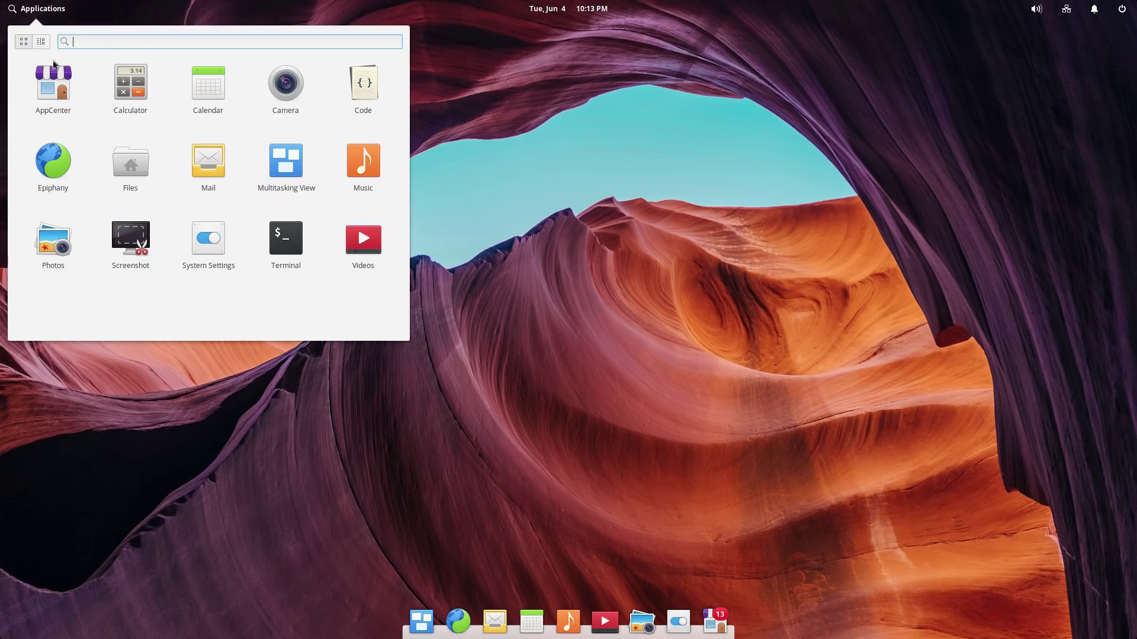
left_click(41, 41)
left_click(34, 80)
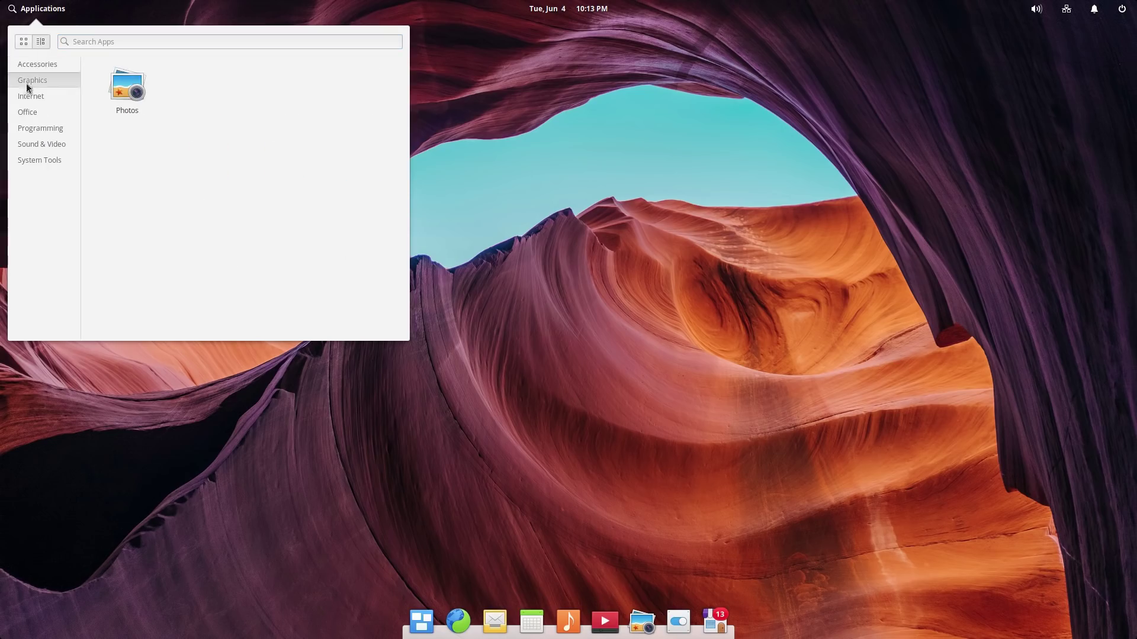
left_click(26, 99)
left_click(27, 116)
left_click(39, 131)
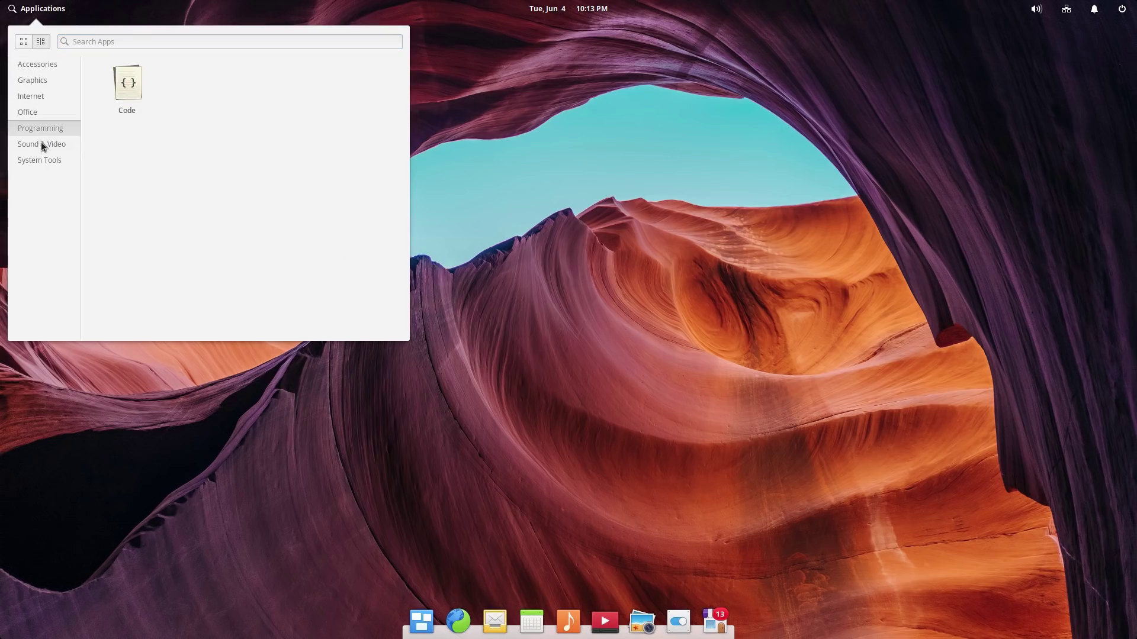
left_click(41, 144)
left_click(41, 160)
left_click(25, 67)
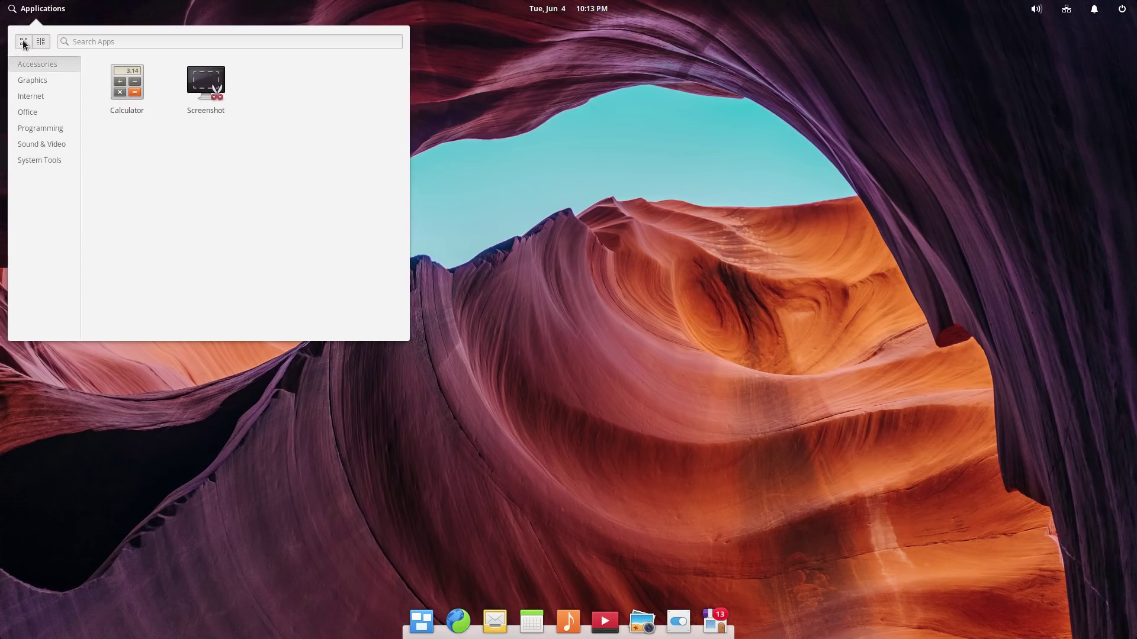
Step: Return to the full app grid and try repositioning the Calendar launcher in the dock
left_click(24, 41)
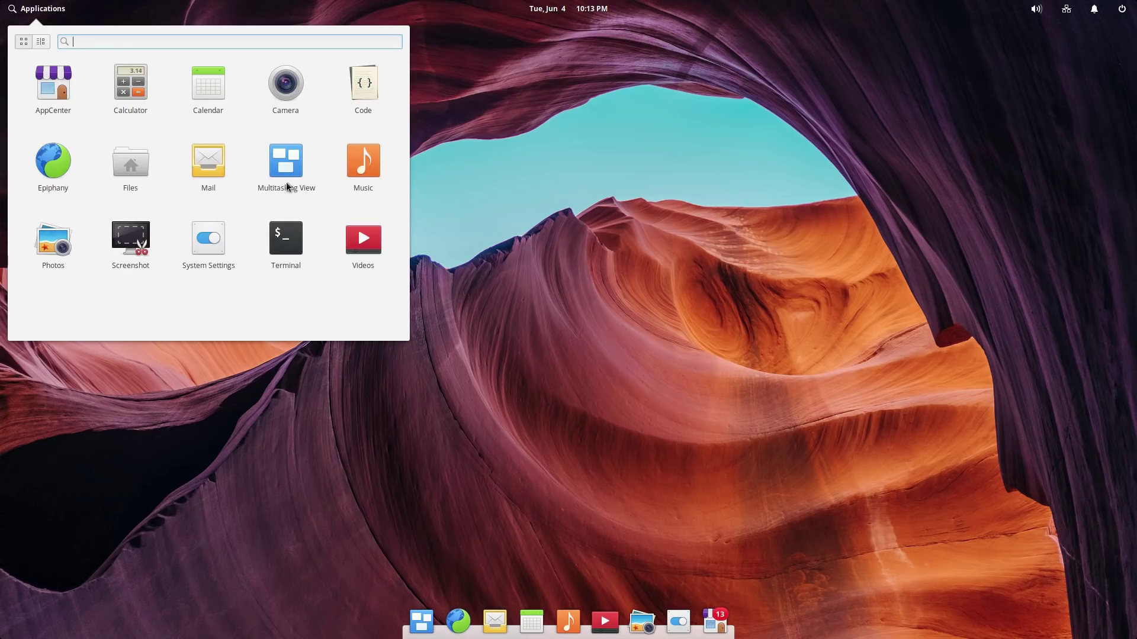
left_click_drag(288, 240, 195, 252)
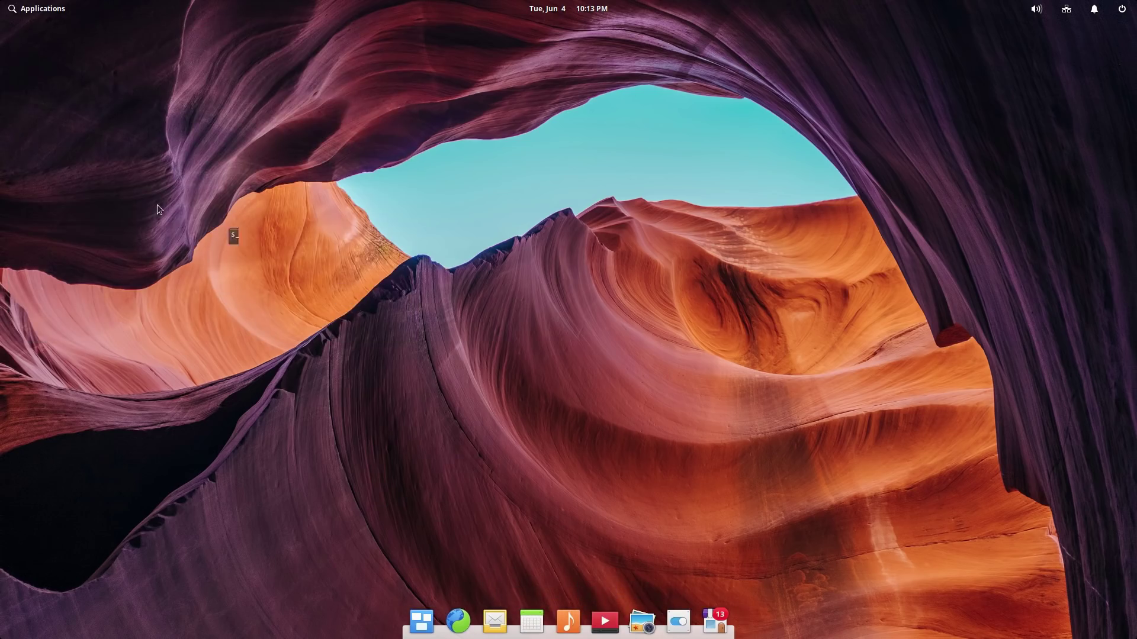
mouse_move(544, 624)
left_mouse_down()
mouse_move(609, 623)
mouse_move(534, 623)
left_mouse_up()
Step: Launch AppCenter and browse the Audio category
left_click(38, 12)
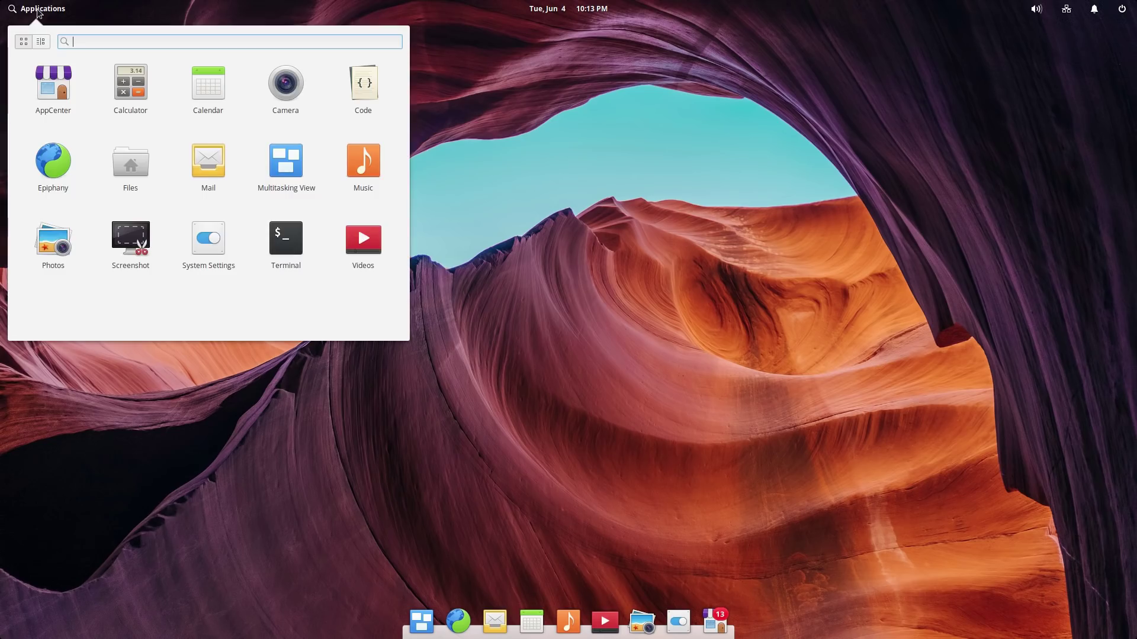
key("Escape")
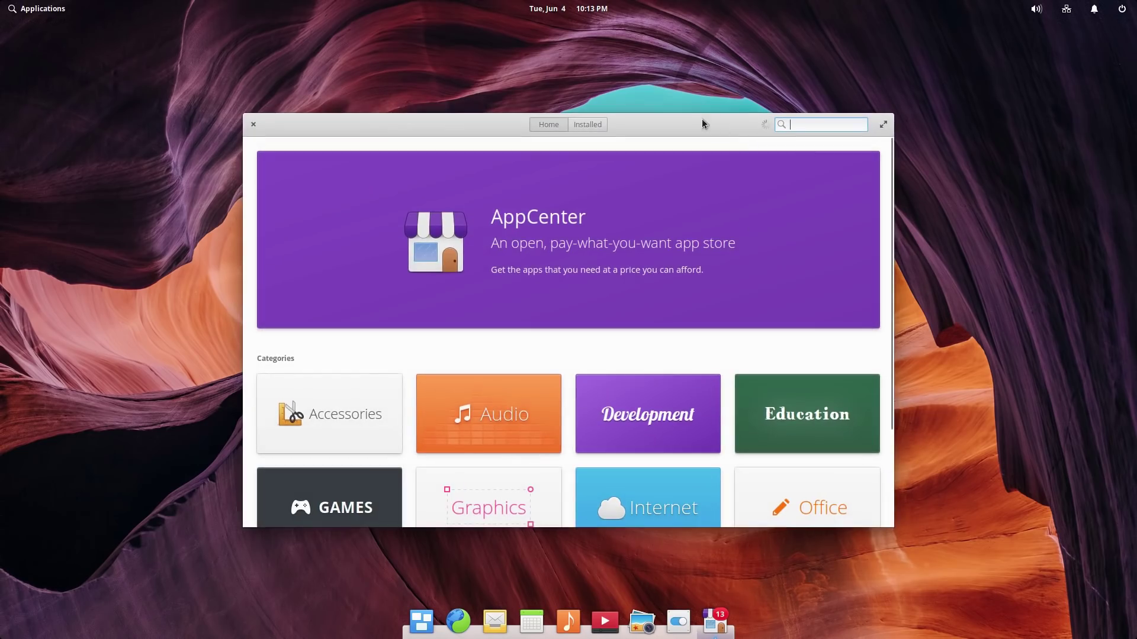
scroll(639, 173, "down", 3)
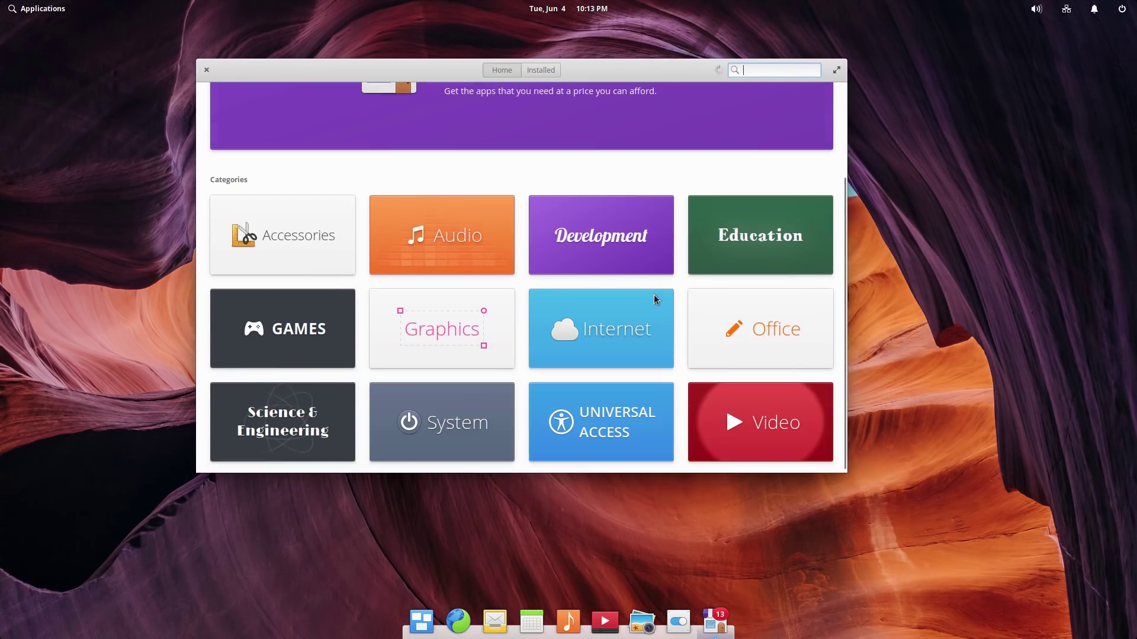
left_click(431, 225)
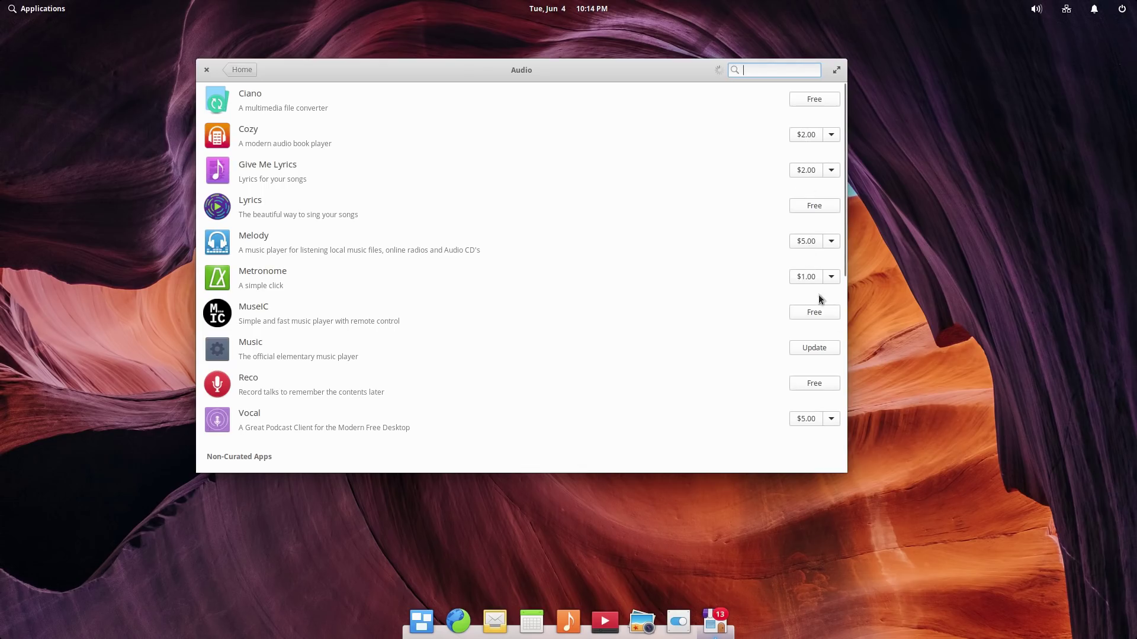
Step: Set Cozy's pay-what-you-want amount to $2.00, then return to the store Home page
left_click(831, 135)
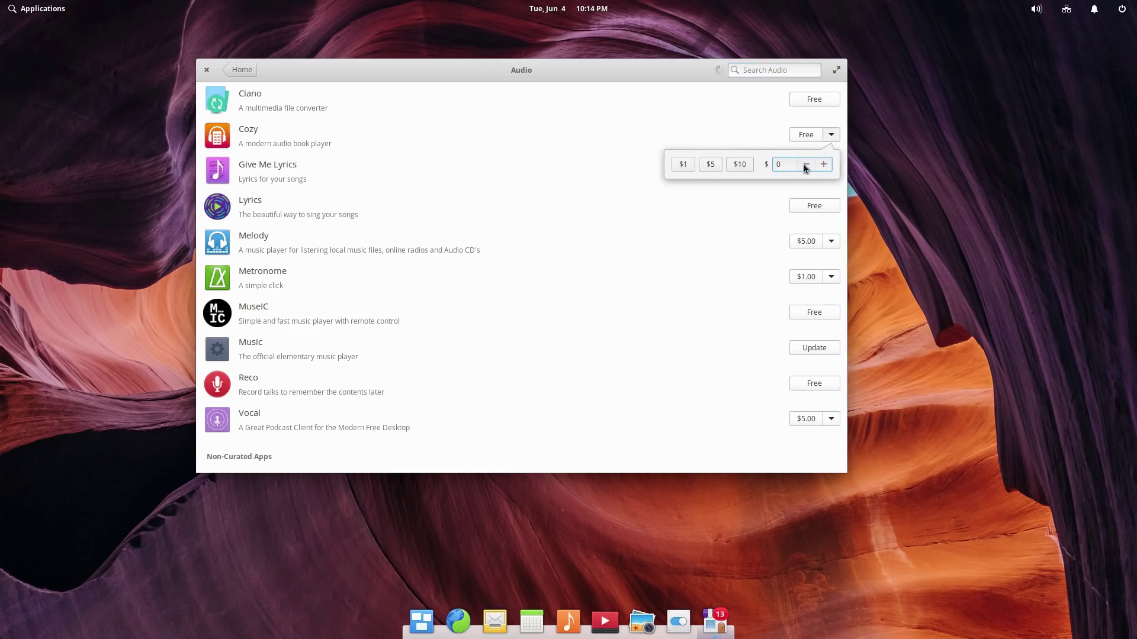
left_click(823, 164)
left_click(823, 164)
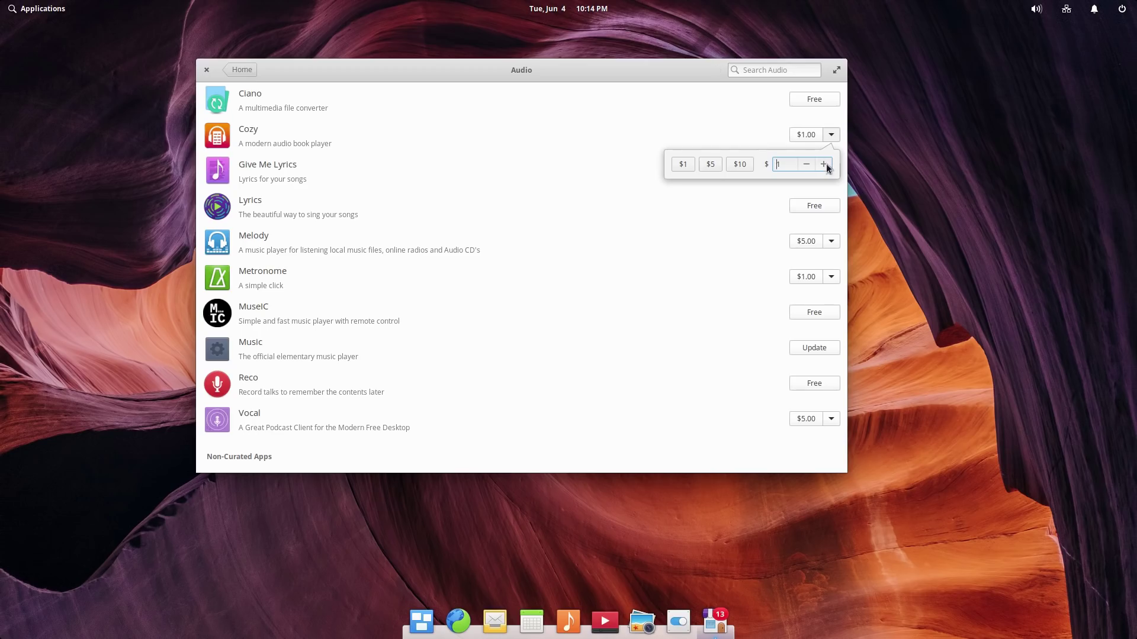
left_click(754, 112)
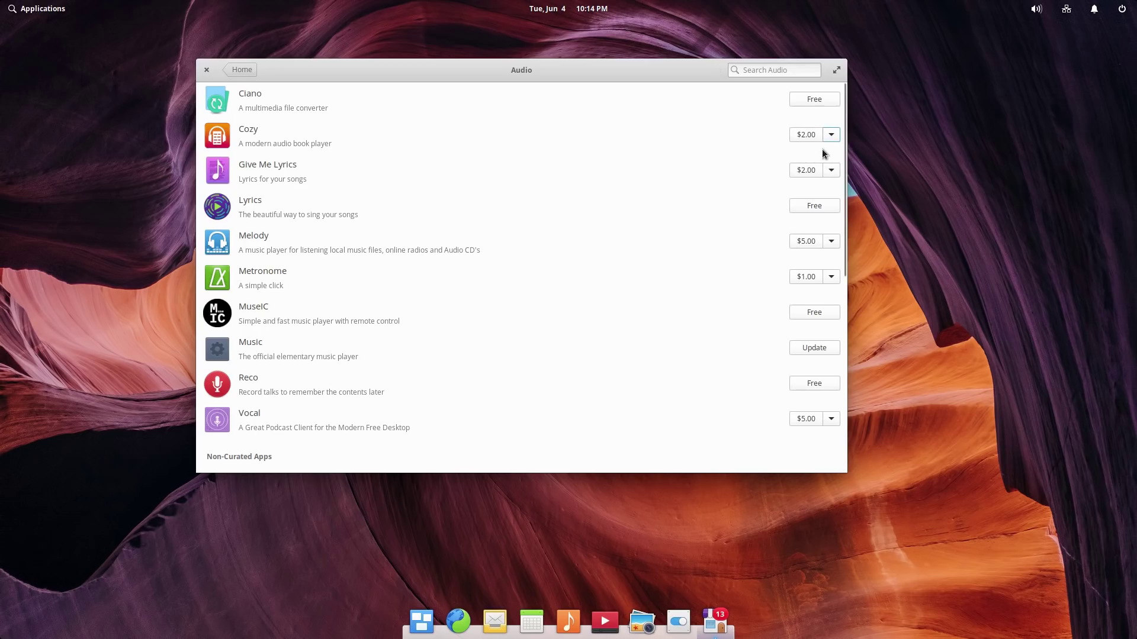
scroll(701, 362, "down", 7)
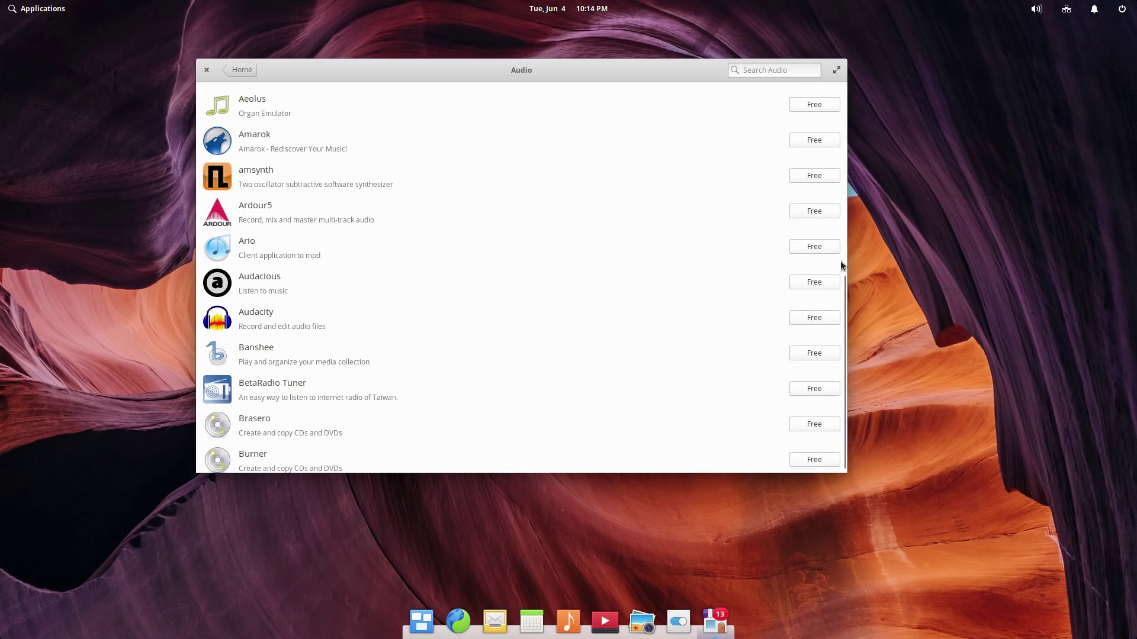
scroll(827, 322, "down", 3)
scroll(813, 291, "up", 4)
scroll(812, 291, "up", 5)
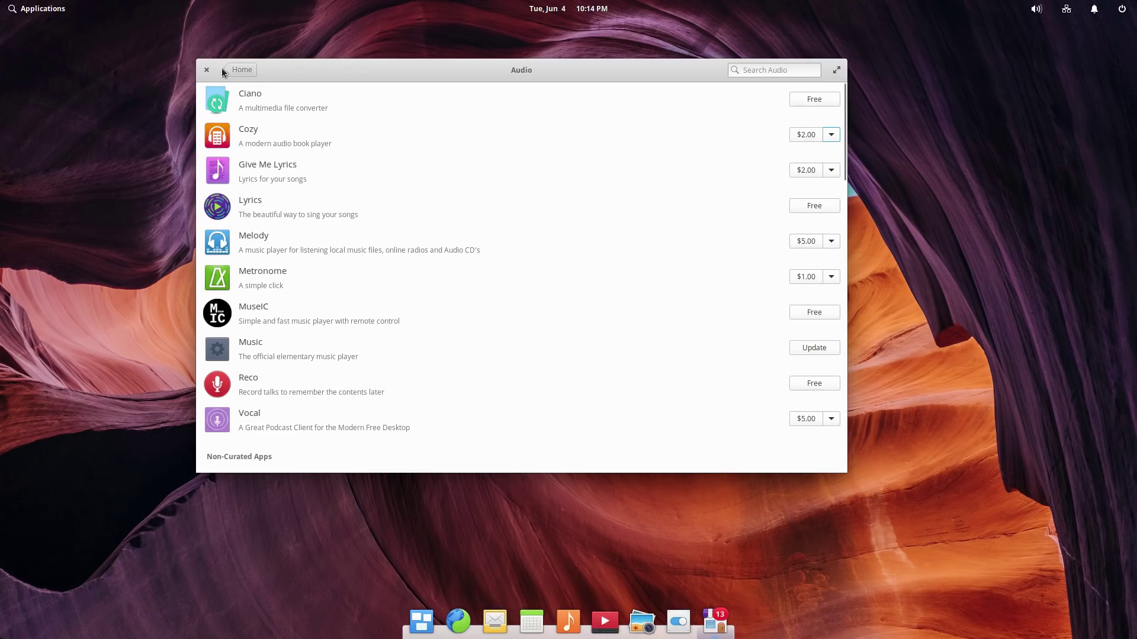
left_click(242, 70)
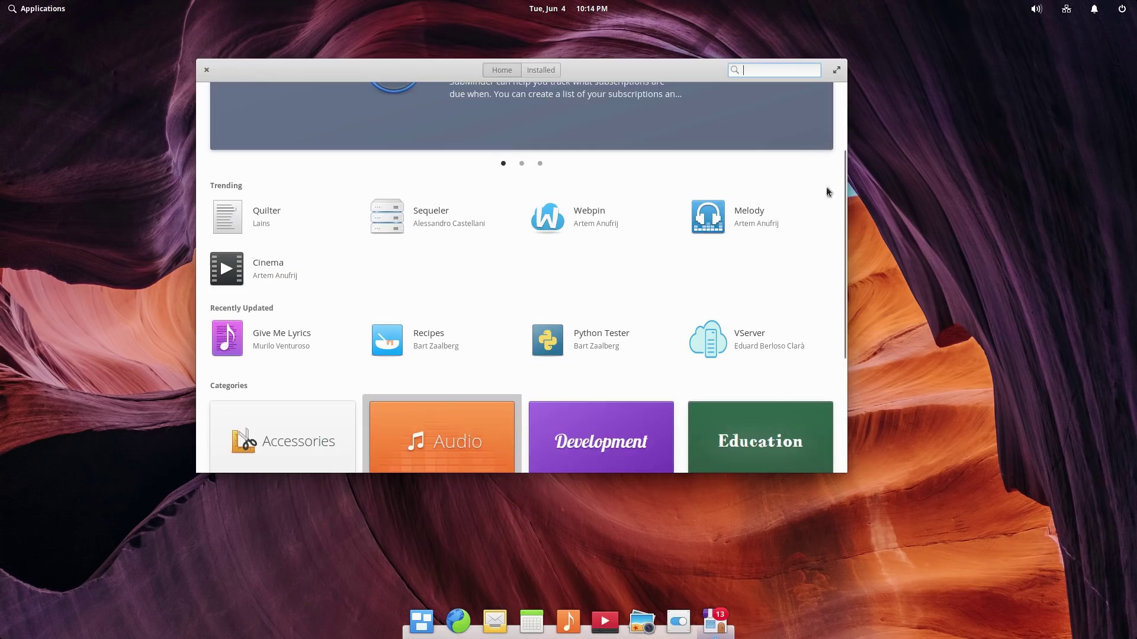
Step: Open the Installed tab and scroll through the 13 available updates
scroll(816, 222, "down", 3)
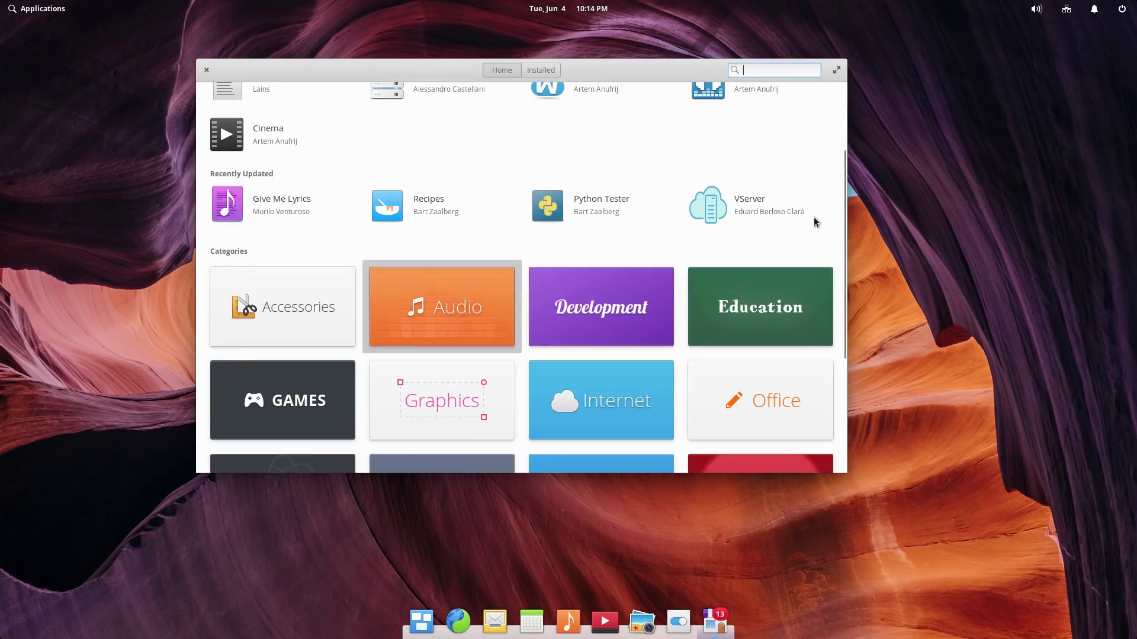
left_click(541, 70)
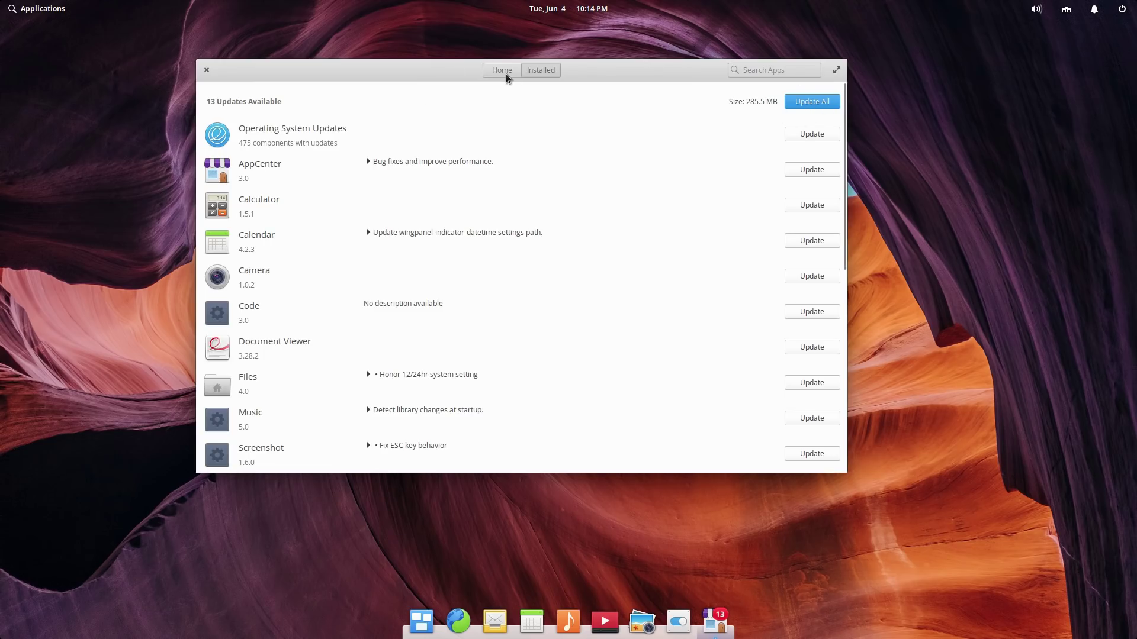
scroll(663, 166, "down", 3)
scroll(655, 189, "down", 2)
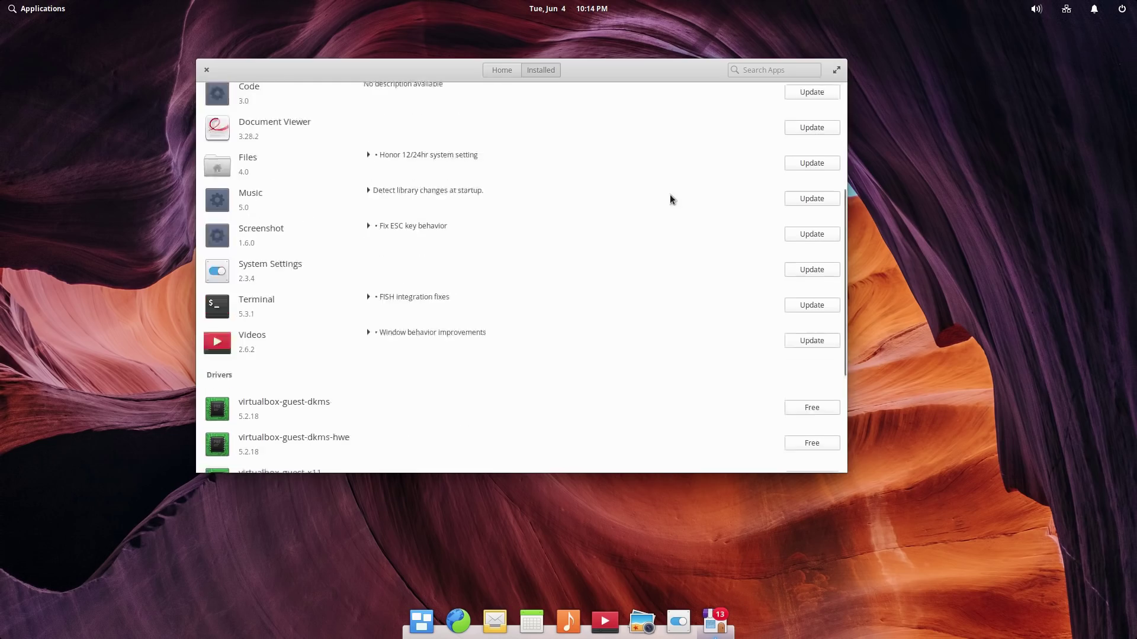
scroll(672, 193, "up", 5)
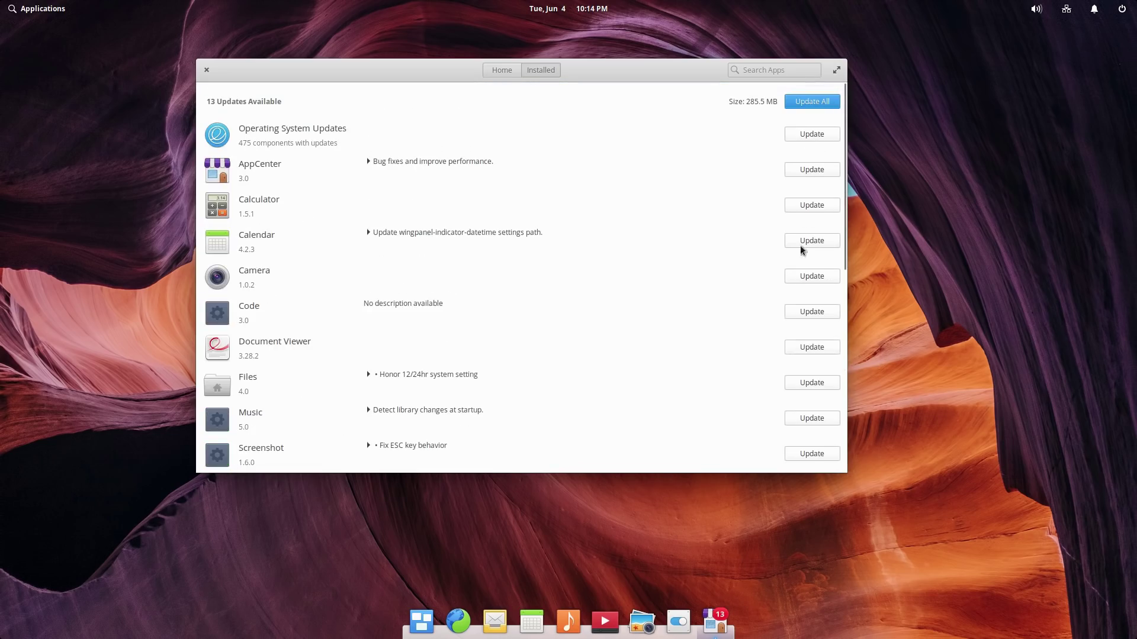
scroll(734, 464, "down", 2)
scroll(722, 456, "down", 5)
scroll(454, 314, "up", 8)
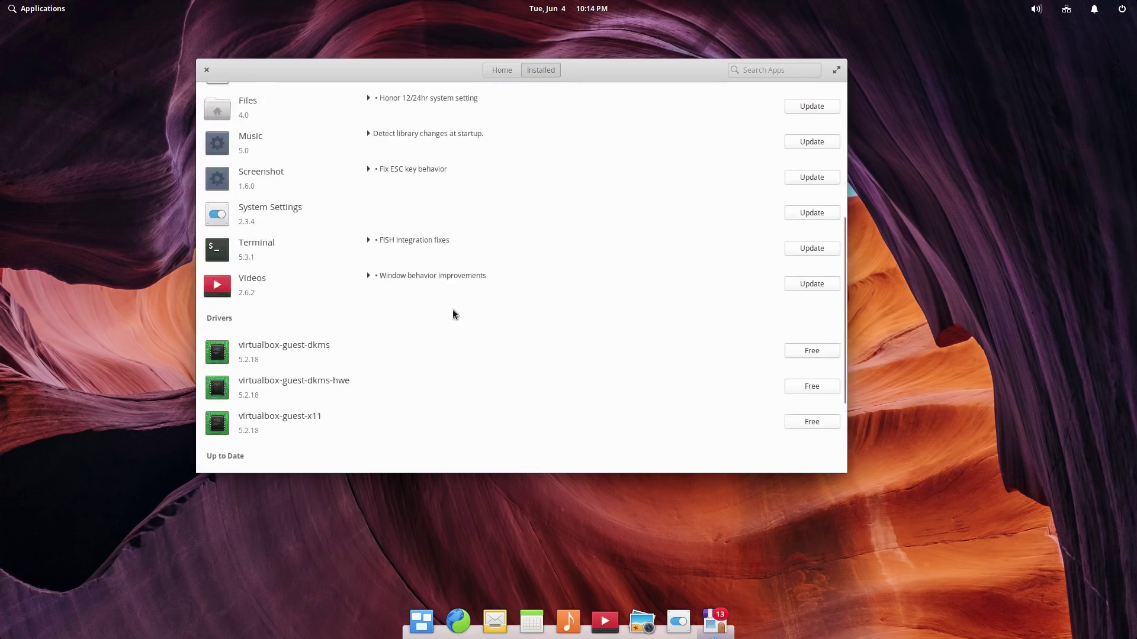
Step: Expand and collapse AppCenter's release notes, return Home, and close AppCenter
left_click(367, 154)
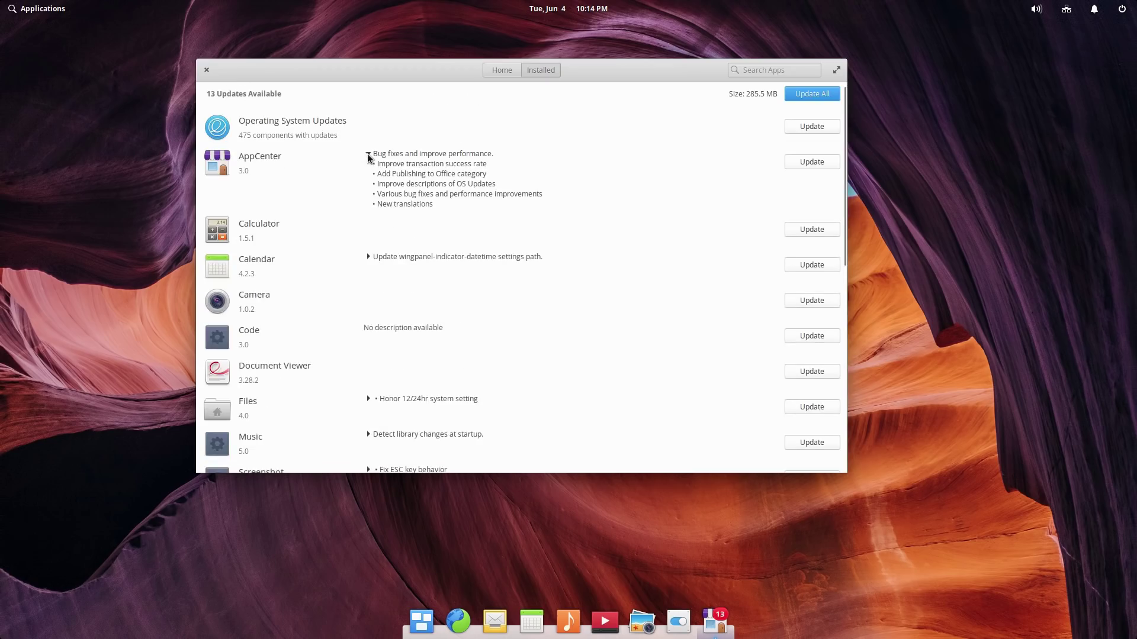
left_click(367, 154)
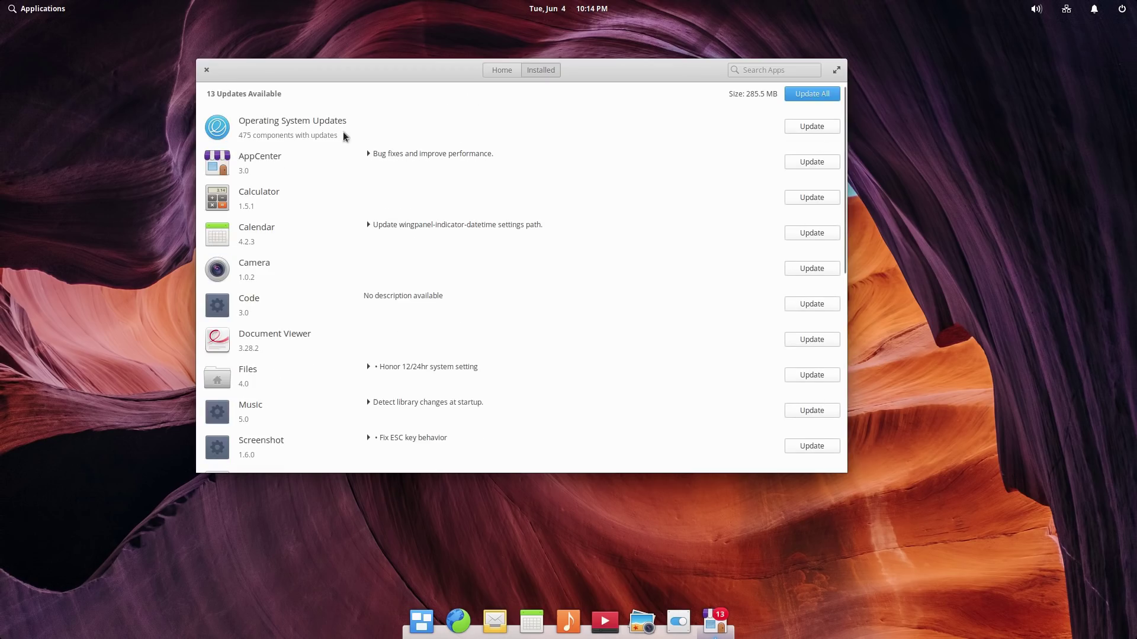
left_click(502, 70)
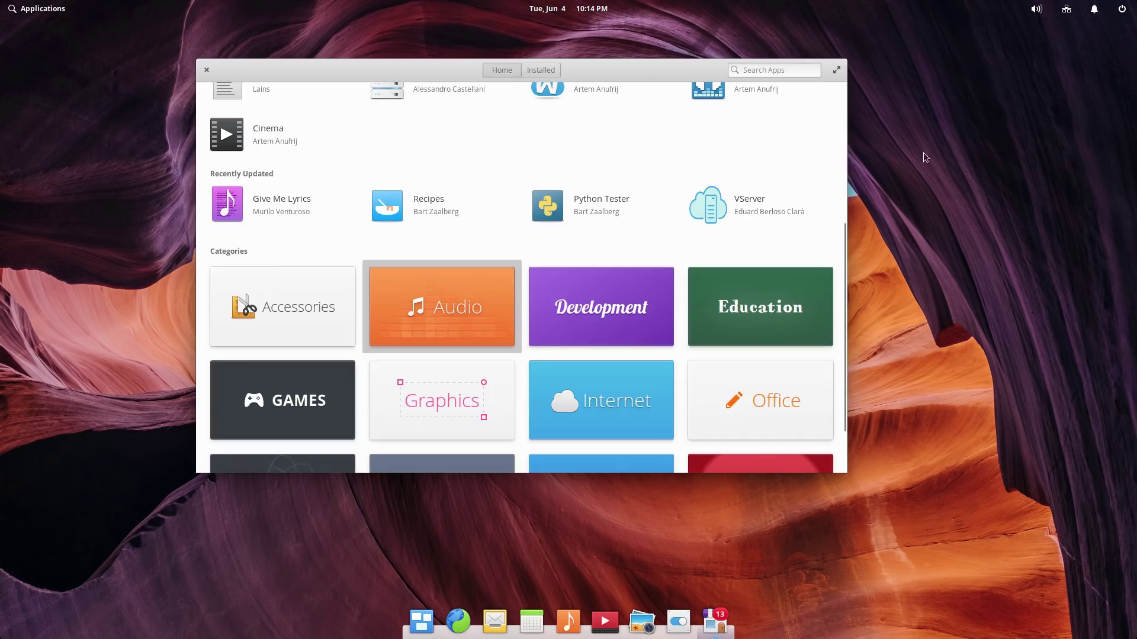
scroll(459, 185, "up", 5)
left_click(207, 70)
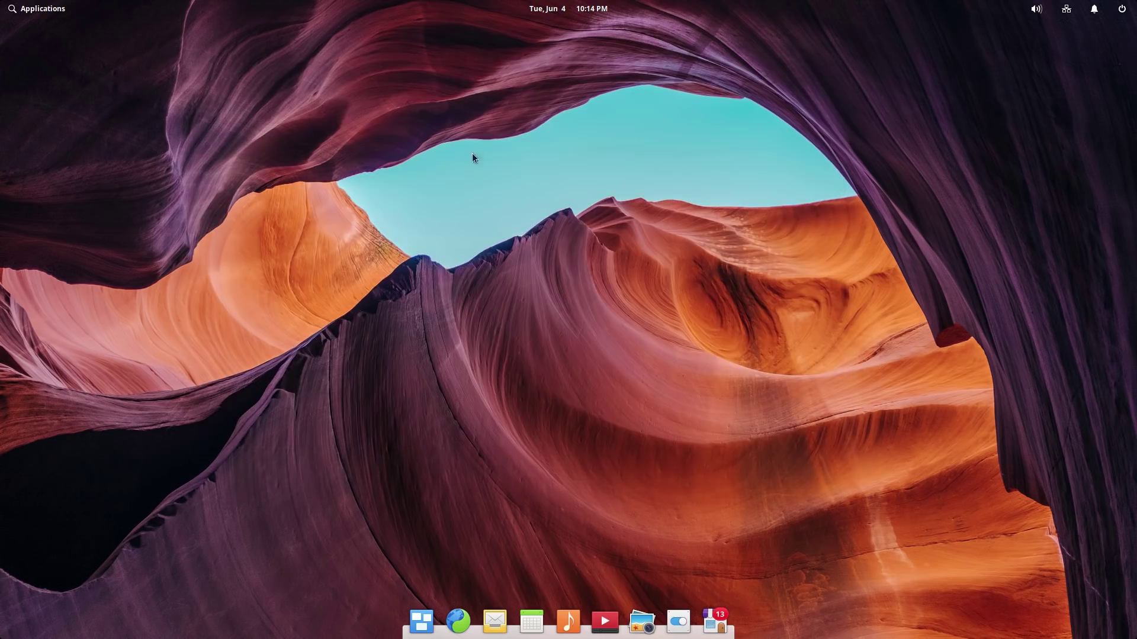
left_click(678, 621)
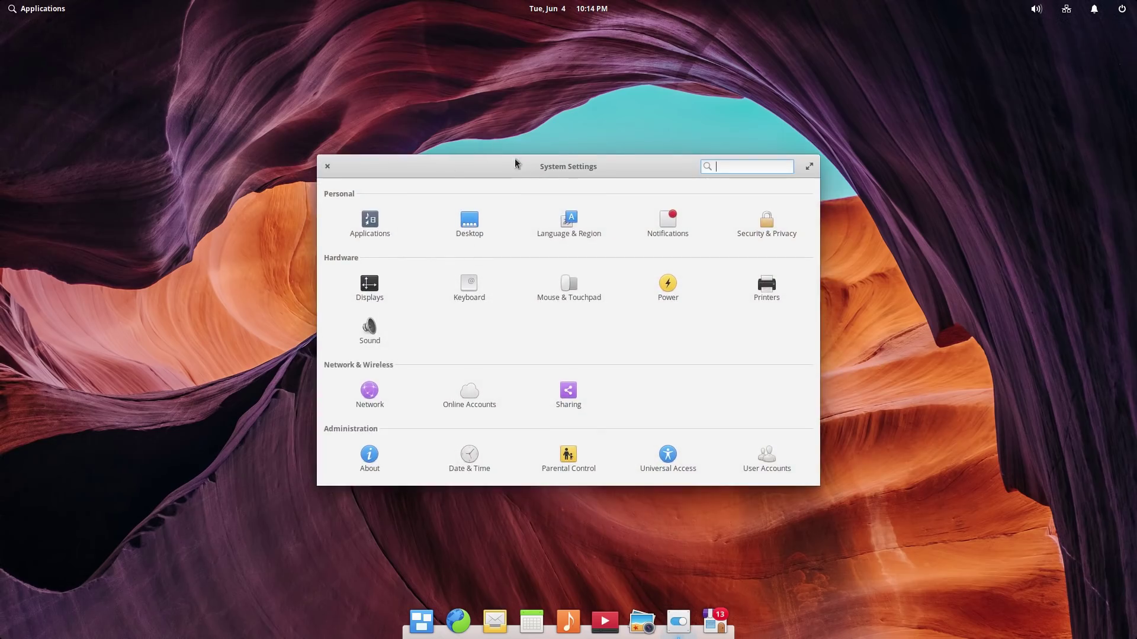
Step: Move the System Settings window up-left and open Parental Control, which reports no users to edit
left_click_drag(517, 159, 482, 82)
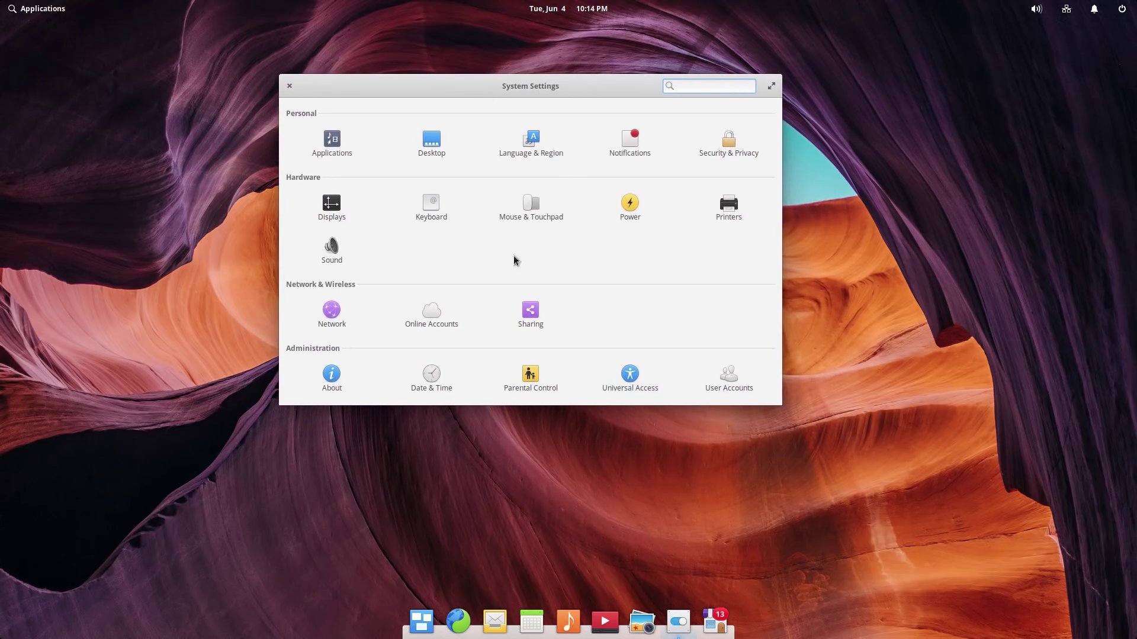
left_click(533, 377)
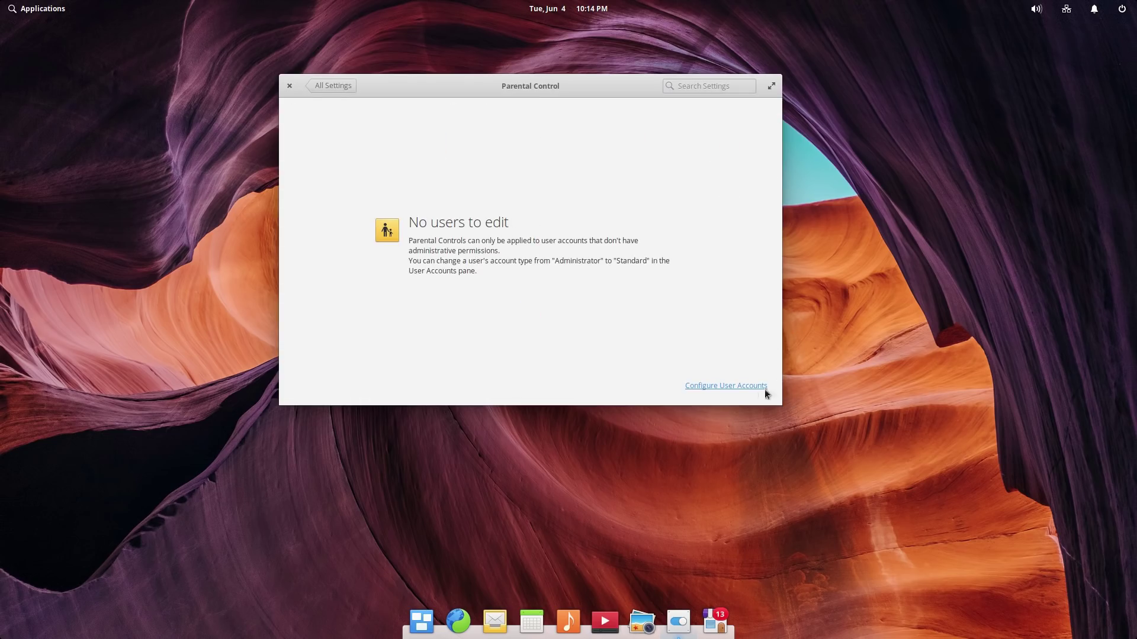
left_click(737, 385)
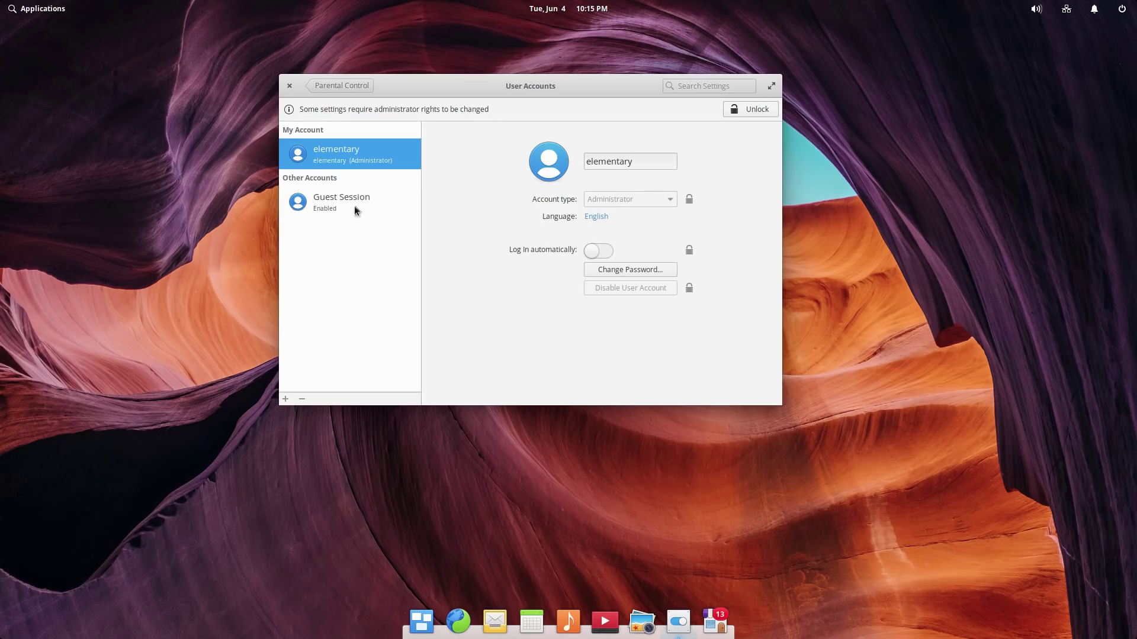
Step: Unlock the User Accounts page by authenticating with the administrator password
left_click(763, 111)
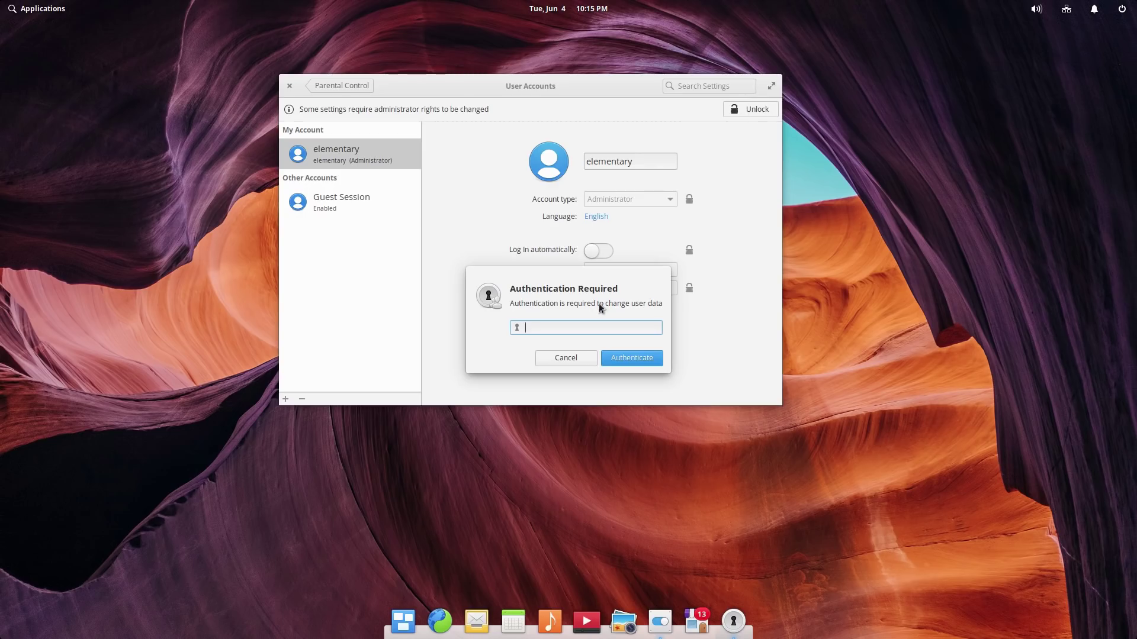
type("••••••••••")
left_click(628, 356)
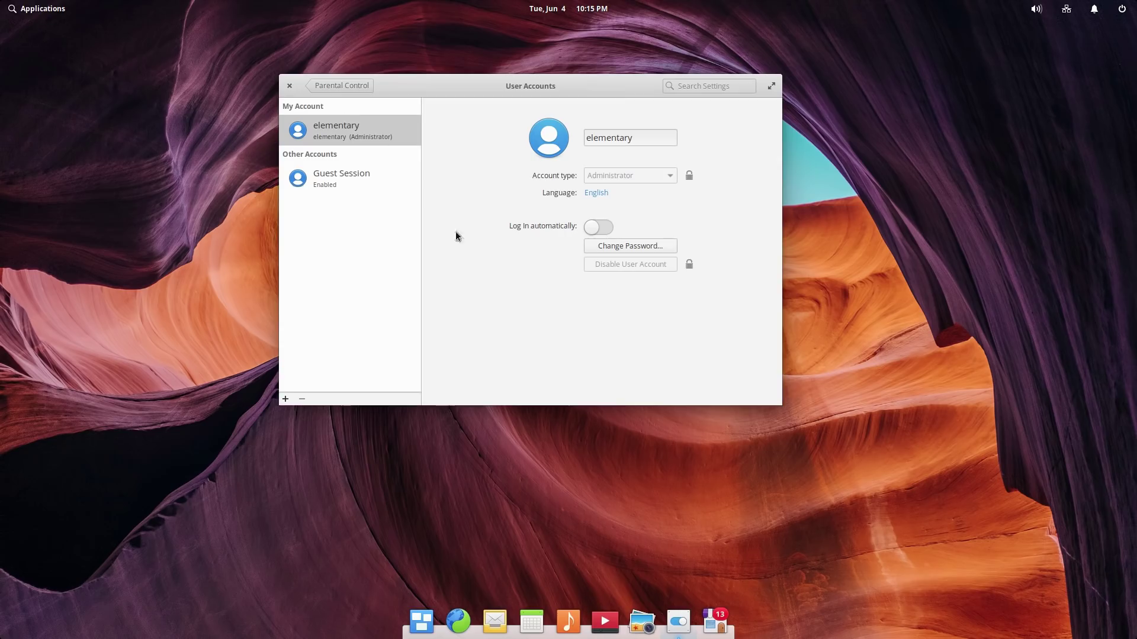
Step: Add a Standard User account with full name 'kid', setting and confirming its password
left_click(285, 399)
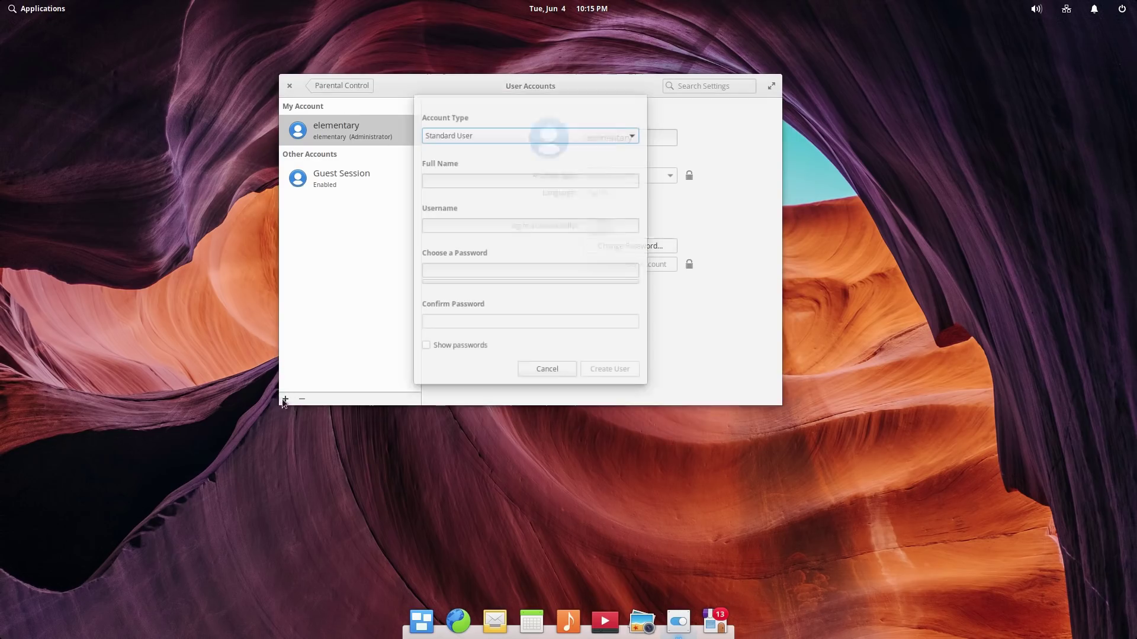
left_click(565, 143)
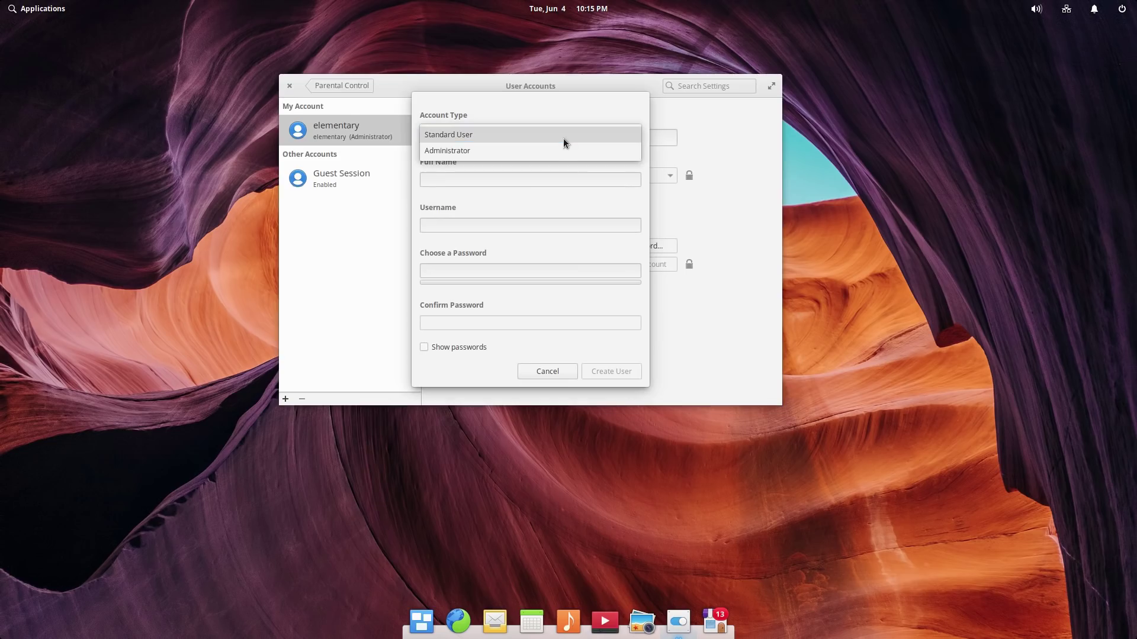
left_click(563, 139)
left_click(540, 177)
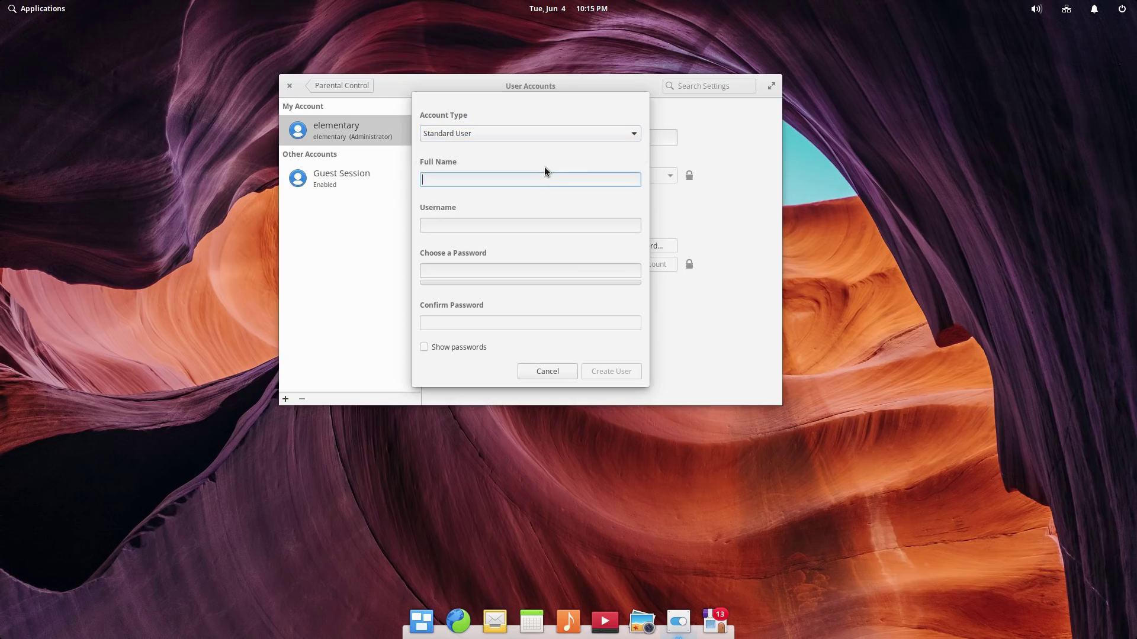
type("kid")
key("Tab")
key("Tab")
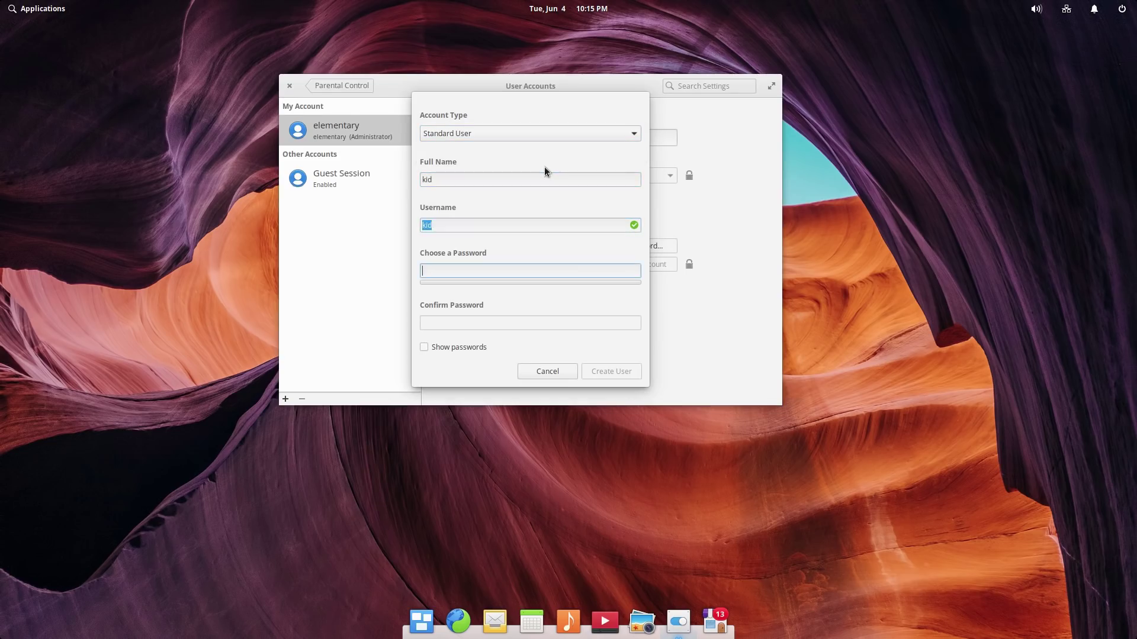
type("kid")
key("Tab")
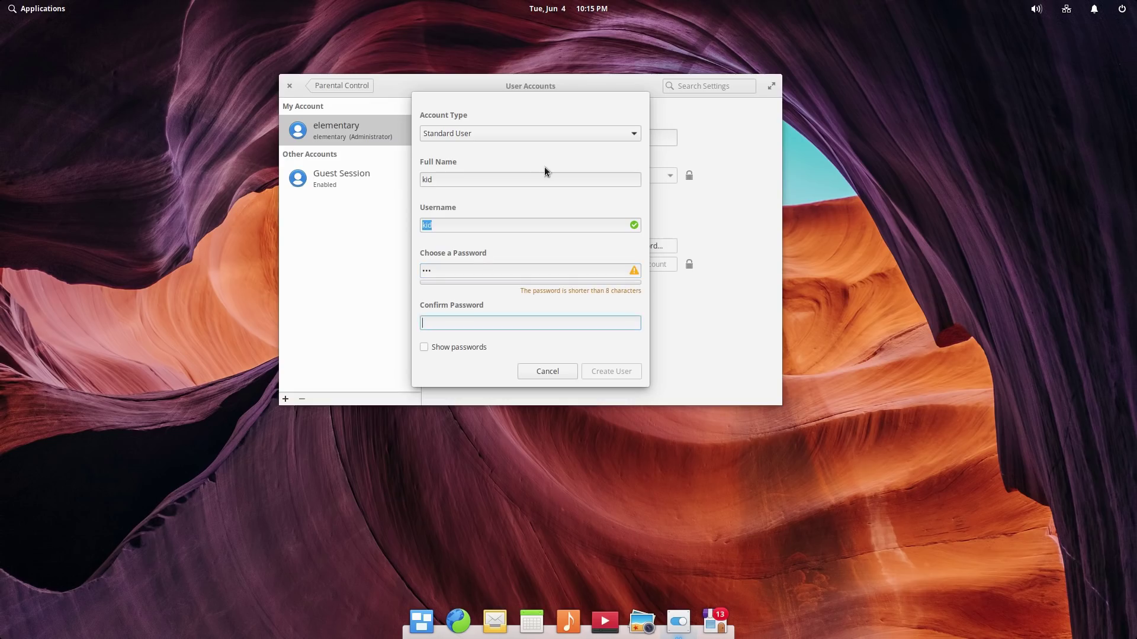
type("kid")
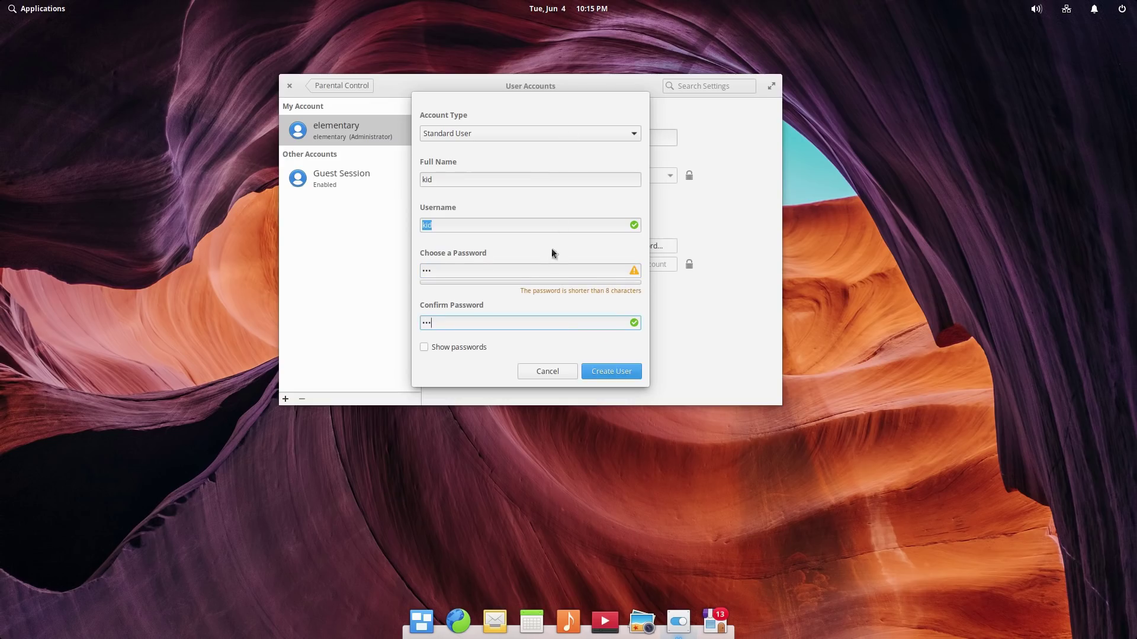
left_click(622, 371)
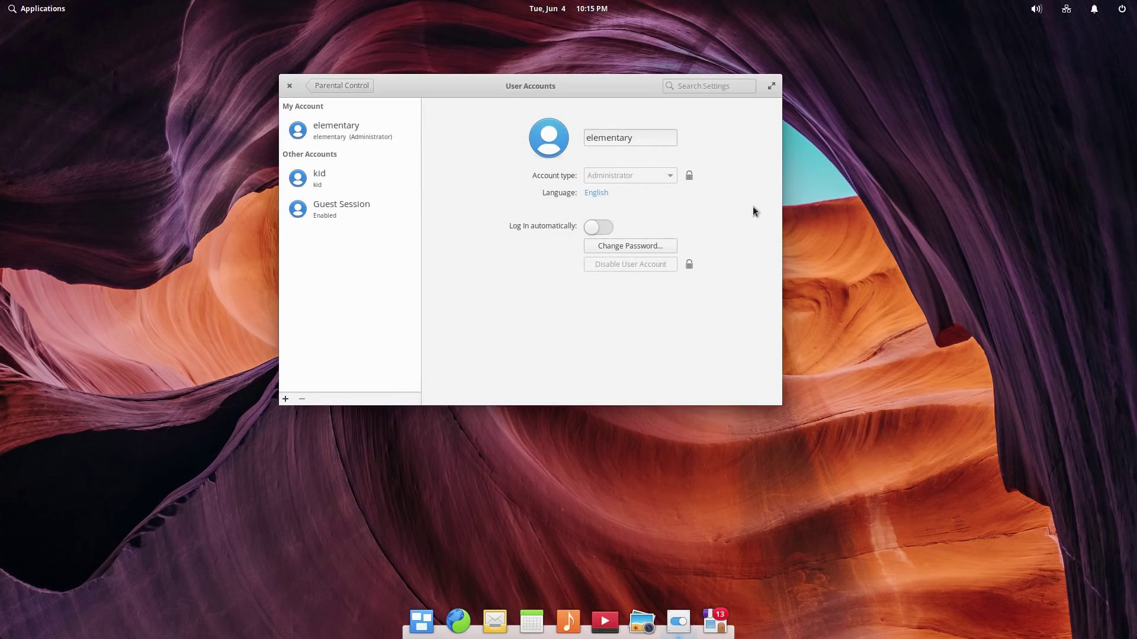
left_click(338, 88)
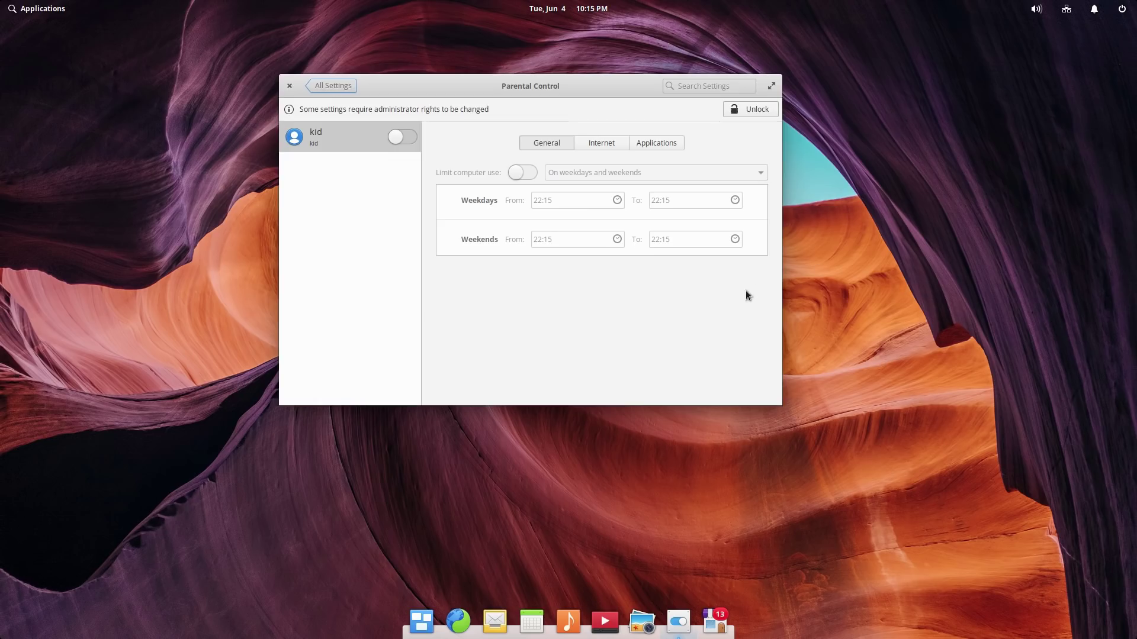
Step: Select kid's account in Parental Control, show its Internet website-blocking list, and request unlock
left_click(332, 135)
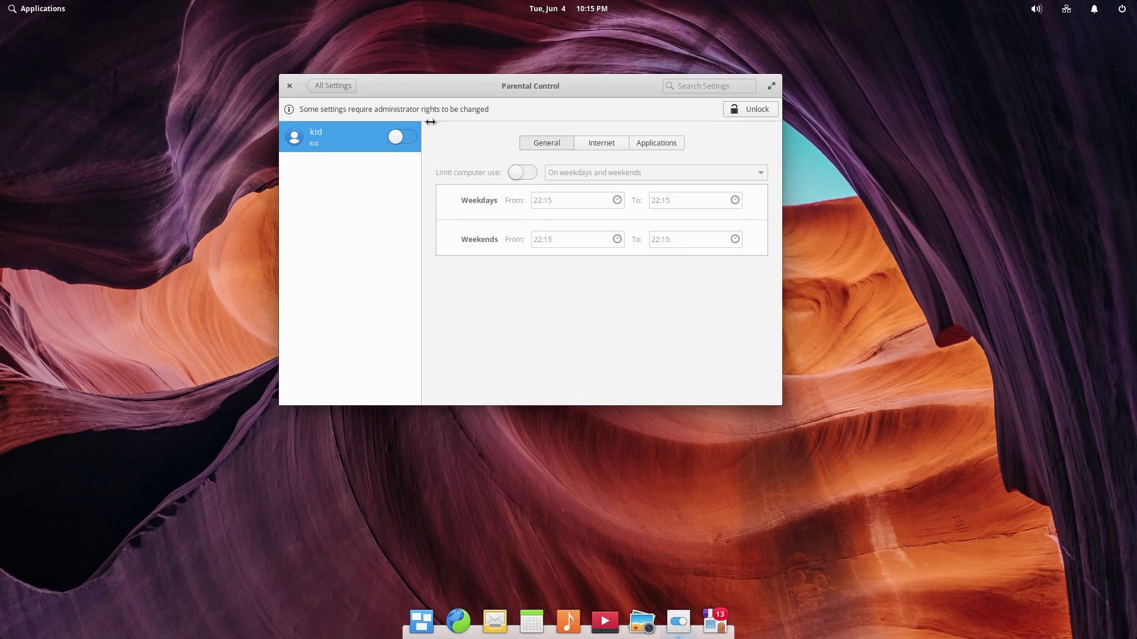
left_click(614, 142)
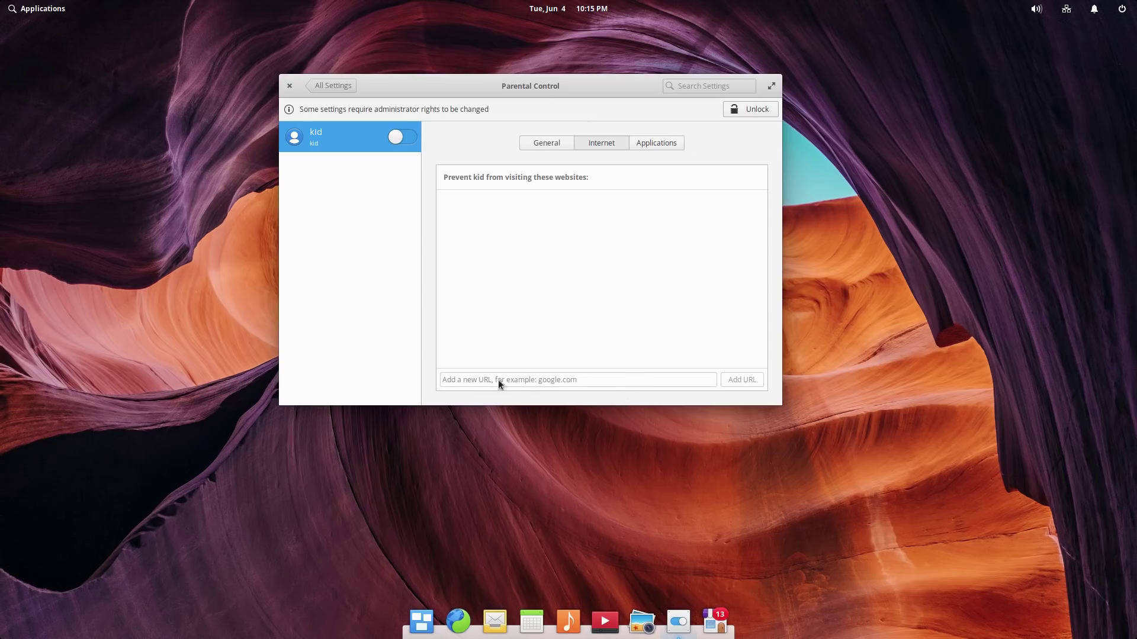
left_click(751, 109)
Step: Unlock parental controls with the administrator password and enable them for the child's account
type("•••••")
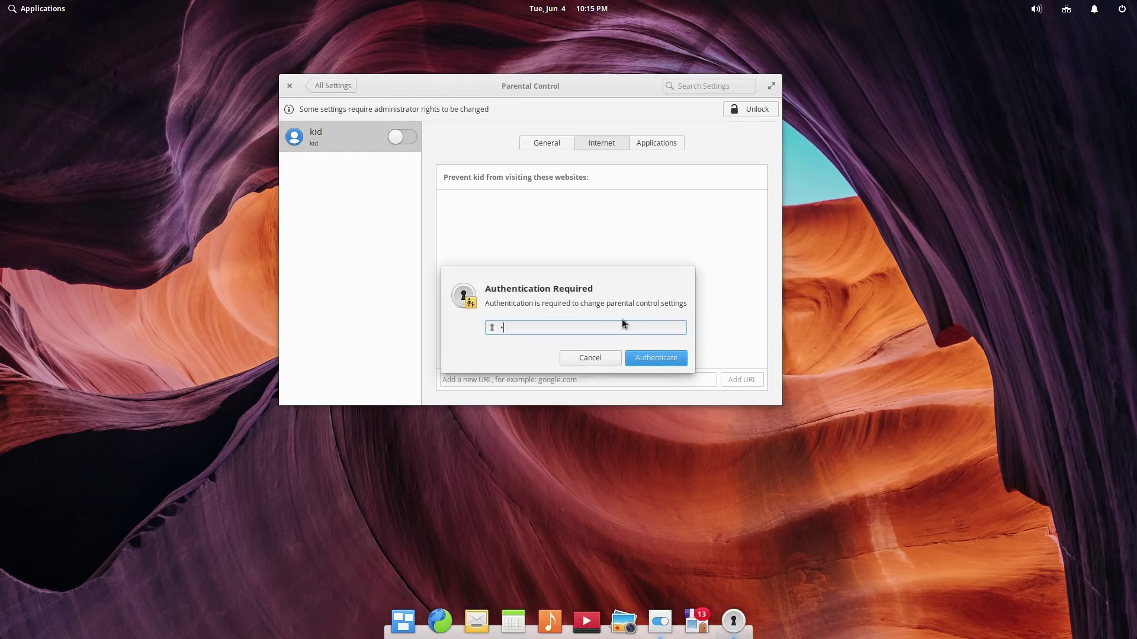
key("BackSpace")
key("BackSpace")
key("BackSpace")
key("BackSpace")
key("BackSpace")
type("••••••••••")
left_click(642, 362)
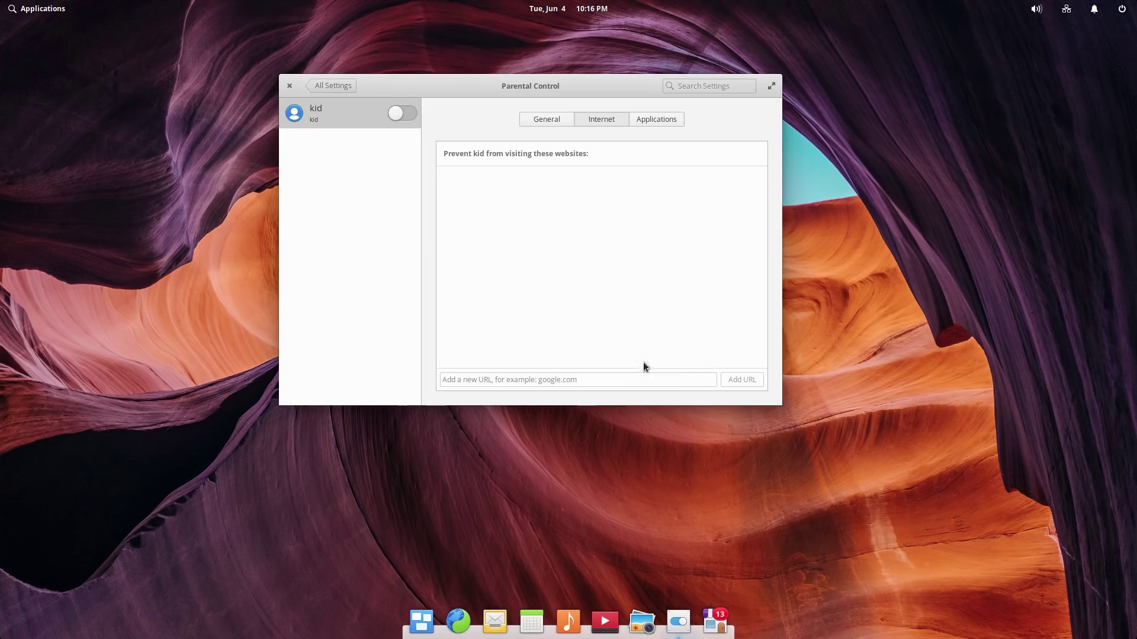
left_click(398, 115)
left_click(401, 113)
left_click(397, 114)
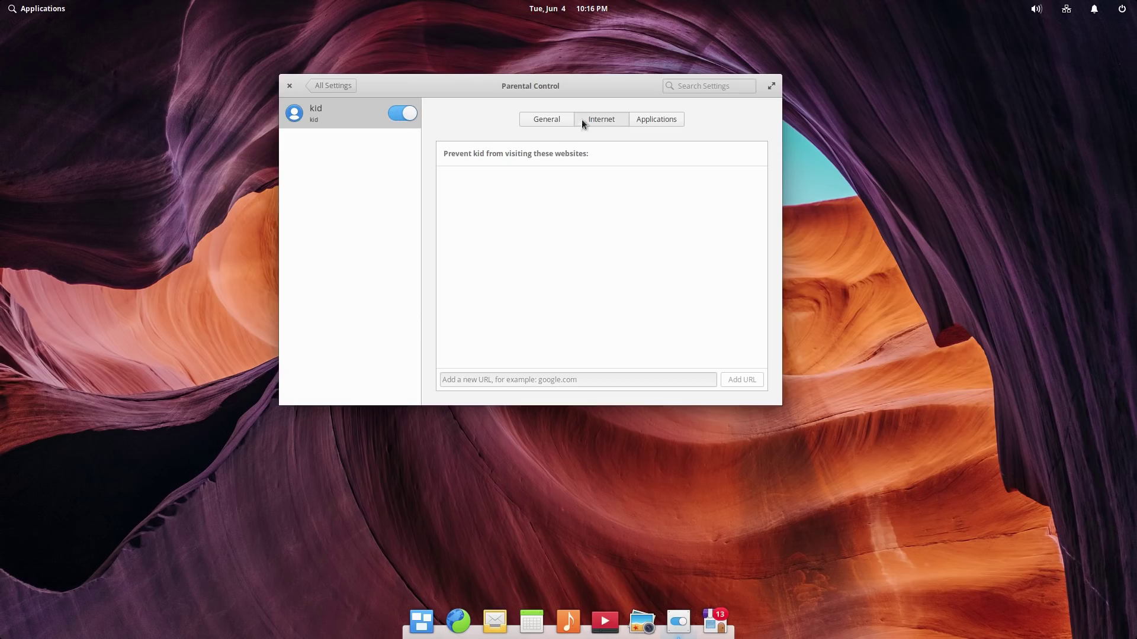
left_click(597, 376)
type("htt")
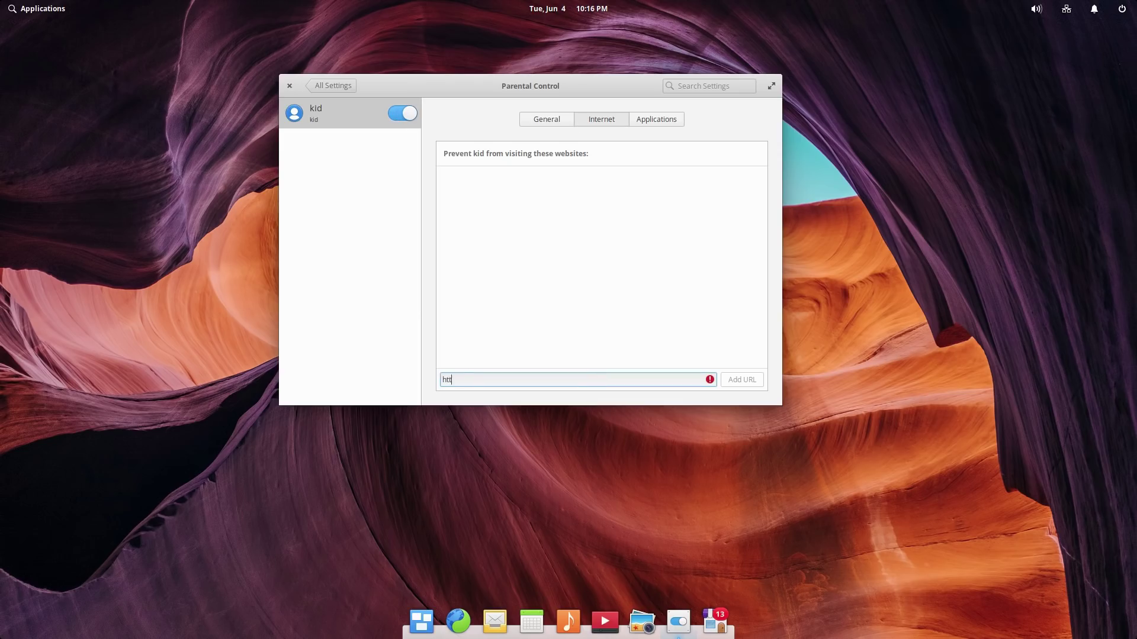
type("ps://facebook.com")
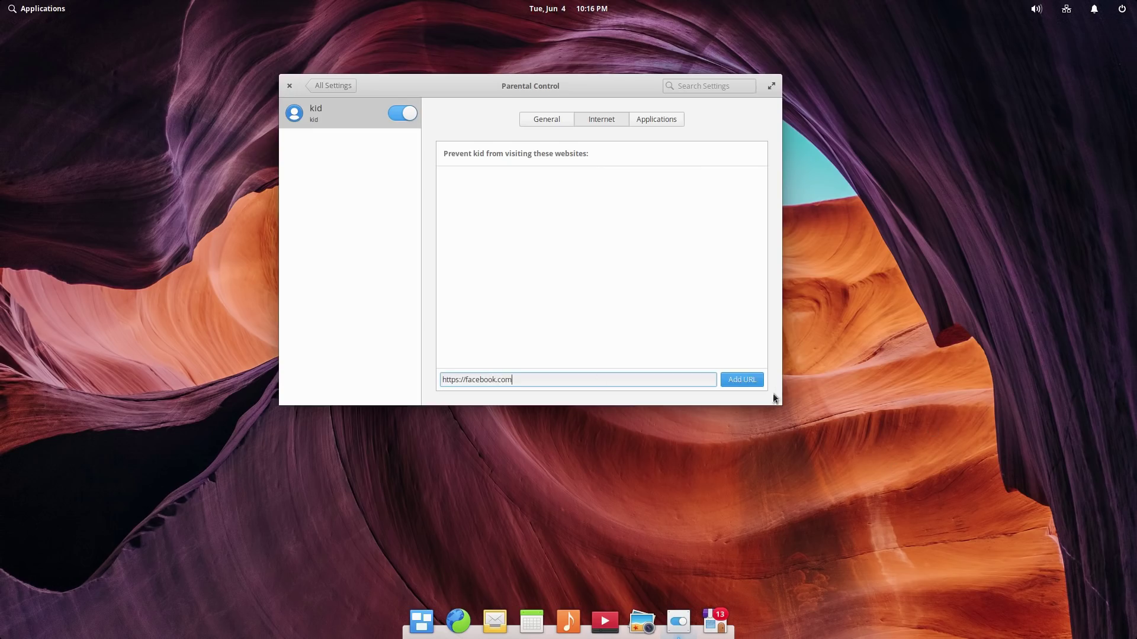
left_click(747, 378)
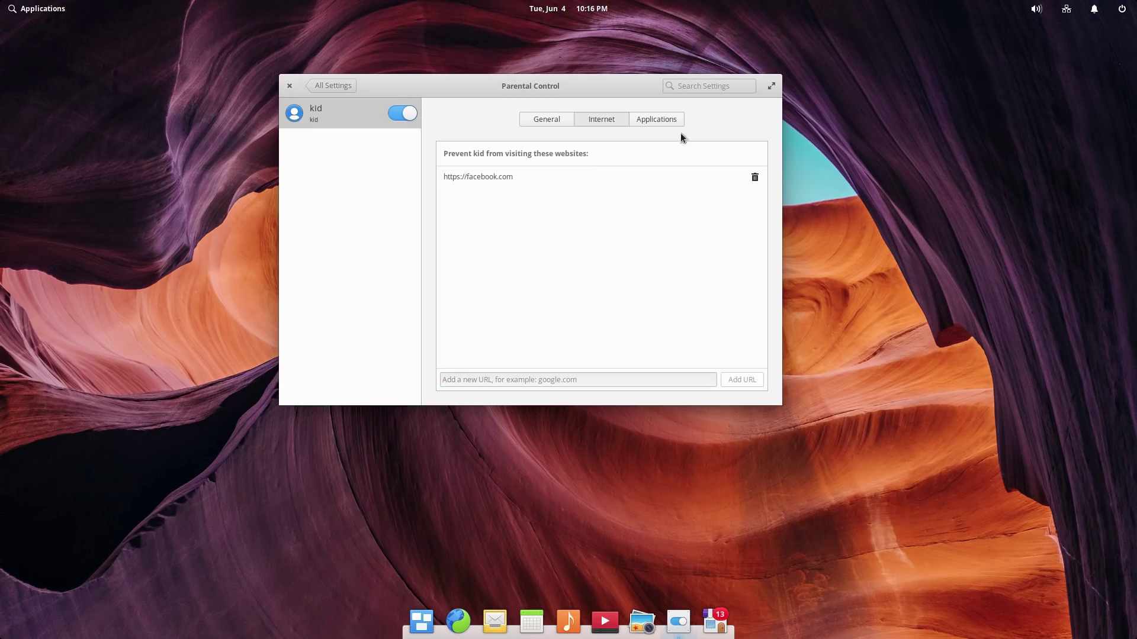
left_click(662, 121)
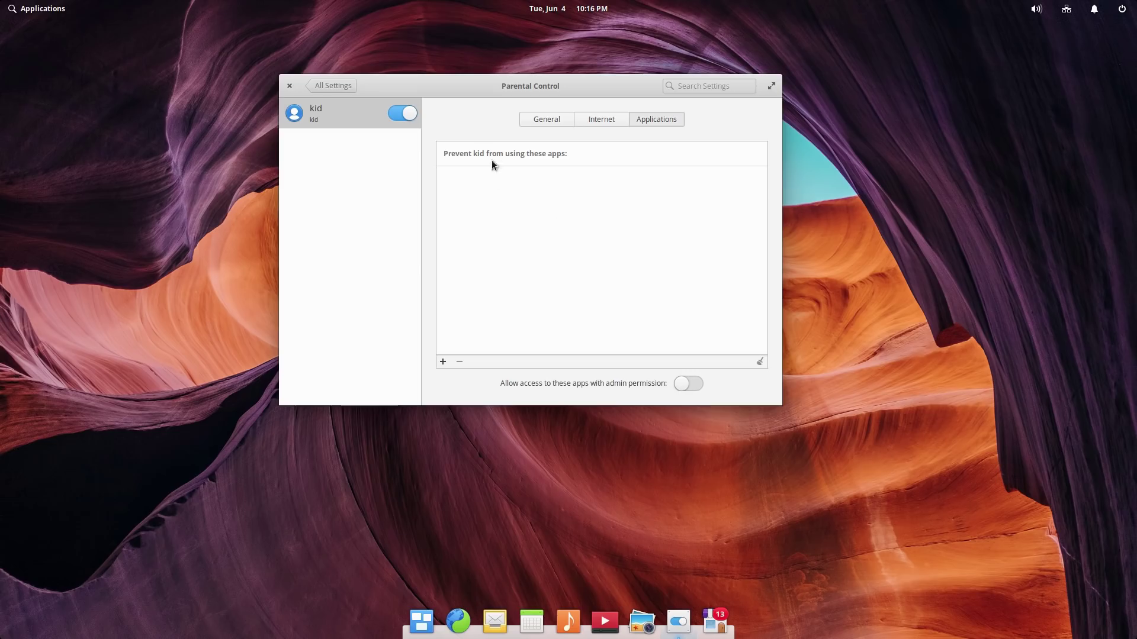
Step: Block Calculator for the child and limit computer use on weekdays and weekends
left_click(442, 362)
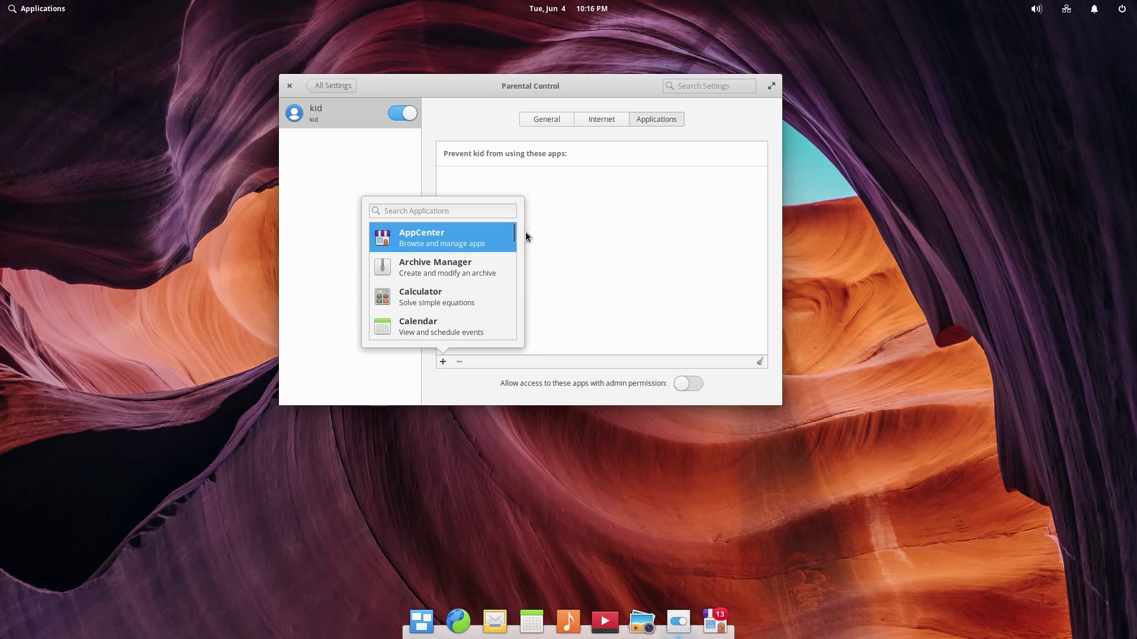
left_click(453, 296)
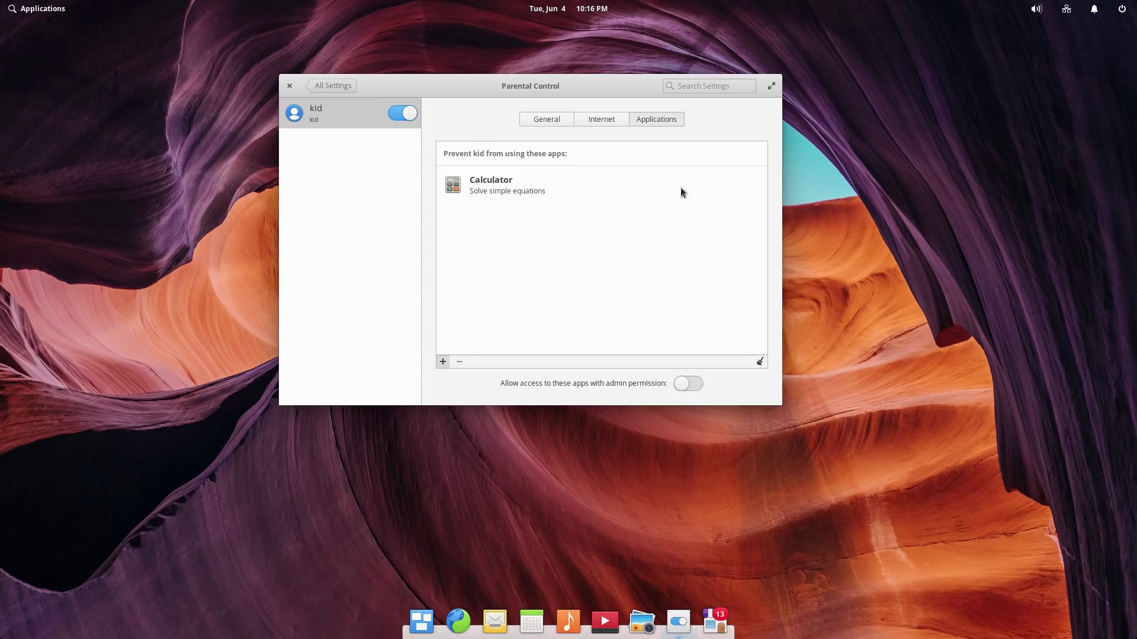
left_click(560, 120)
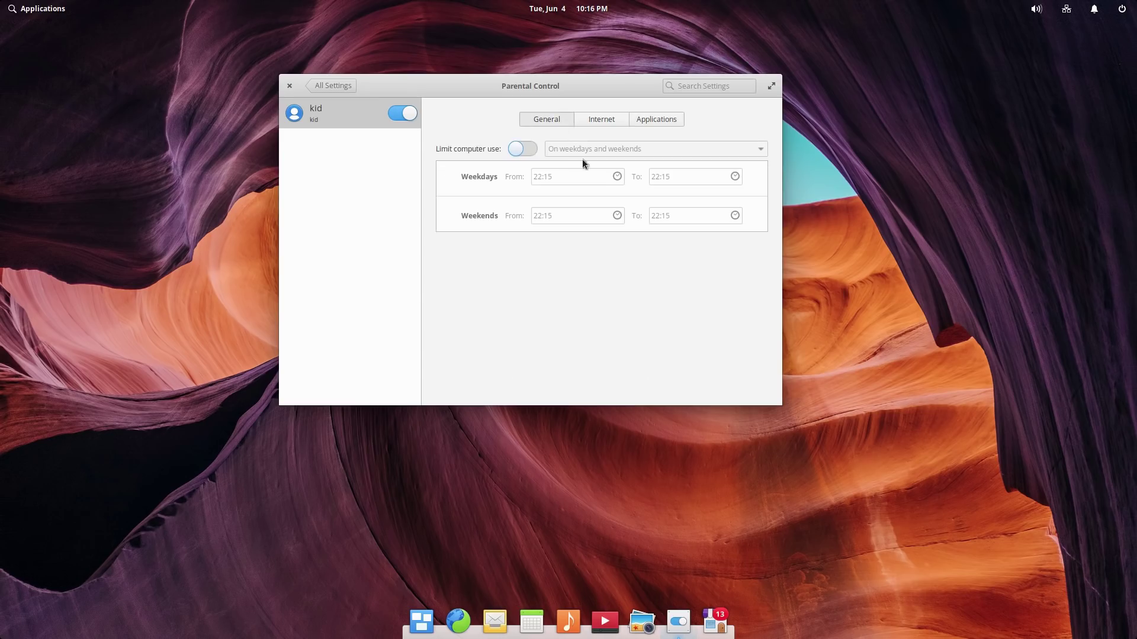
left_click(524, 149)
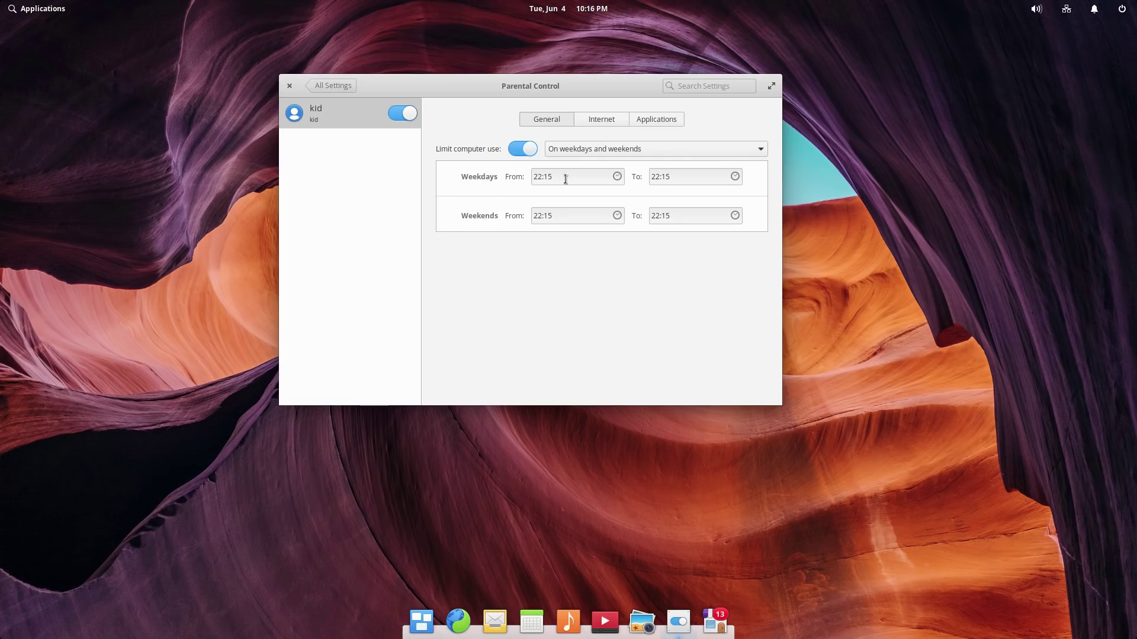
left_click(648, 151)
left_click(649, 151)
left_click(649, 155)
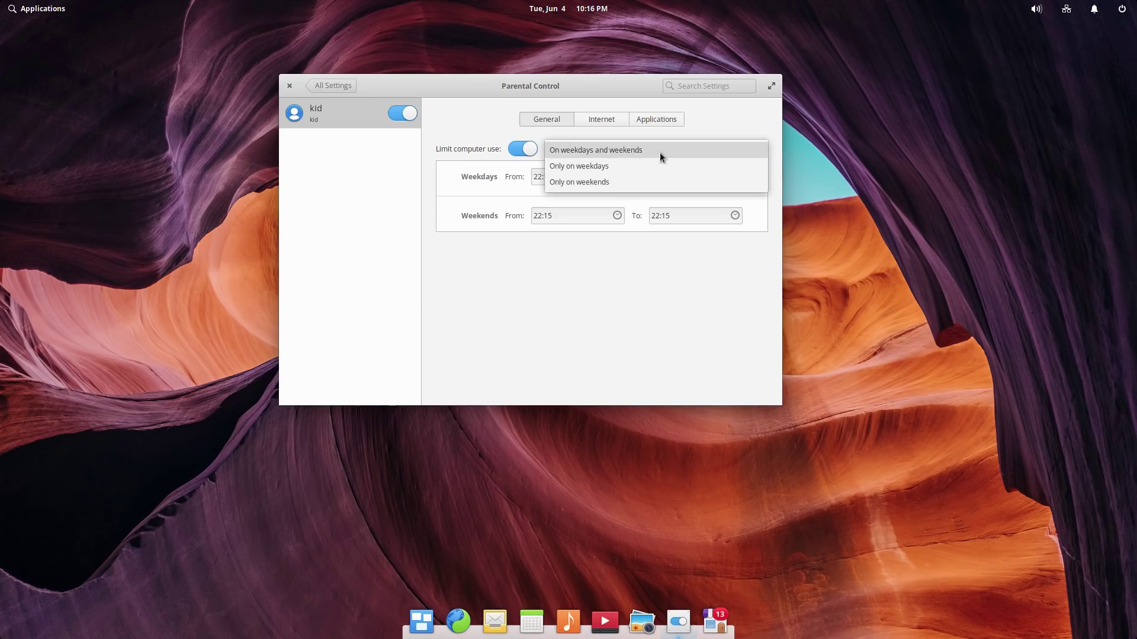
left_click(659, 152)
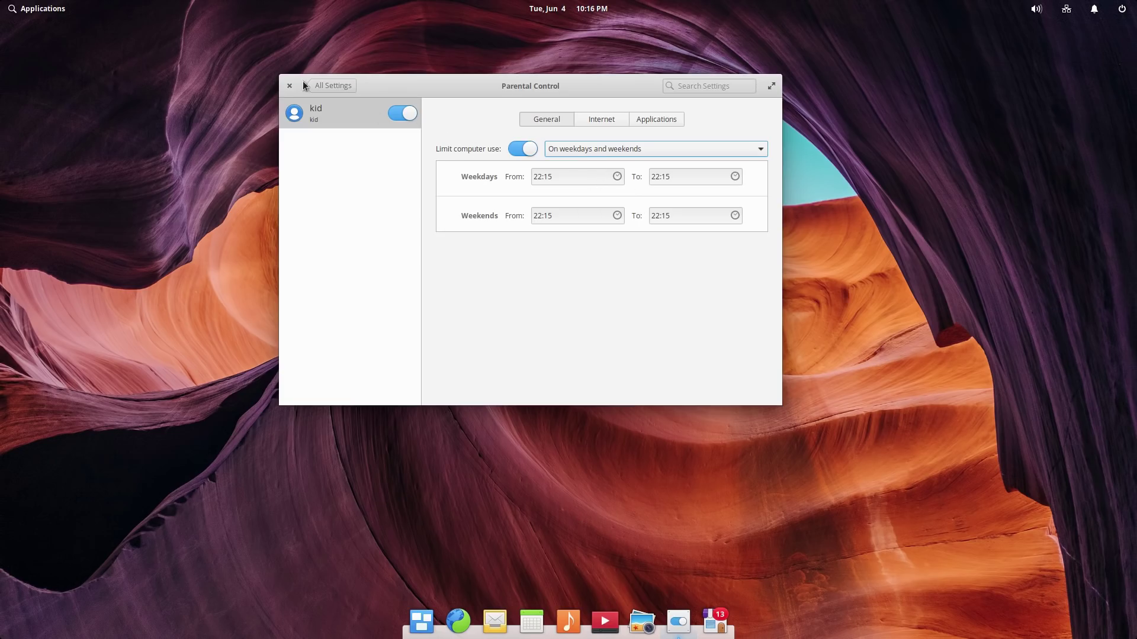
Step: Glance at Notifications, then open the Applications page listing Epiphany, Mail, Calendar and other defaults
left_click(323, 86)
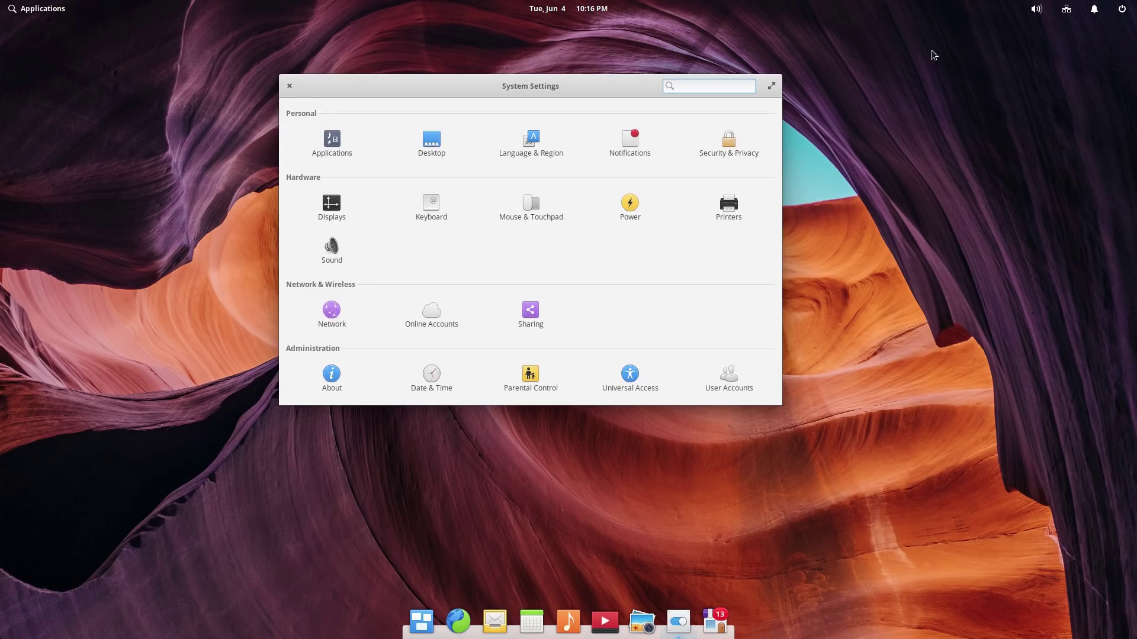
left_click(620, 153)
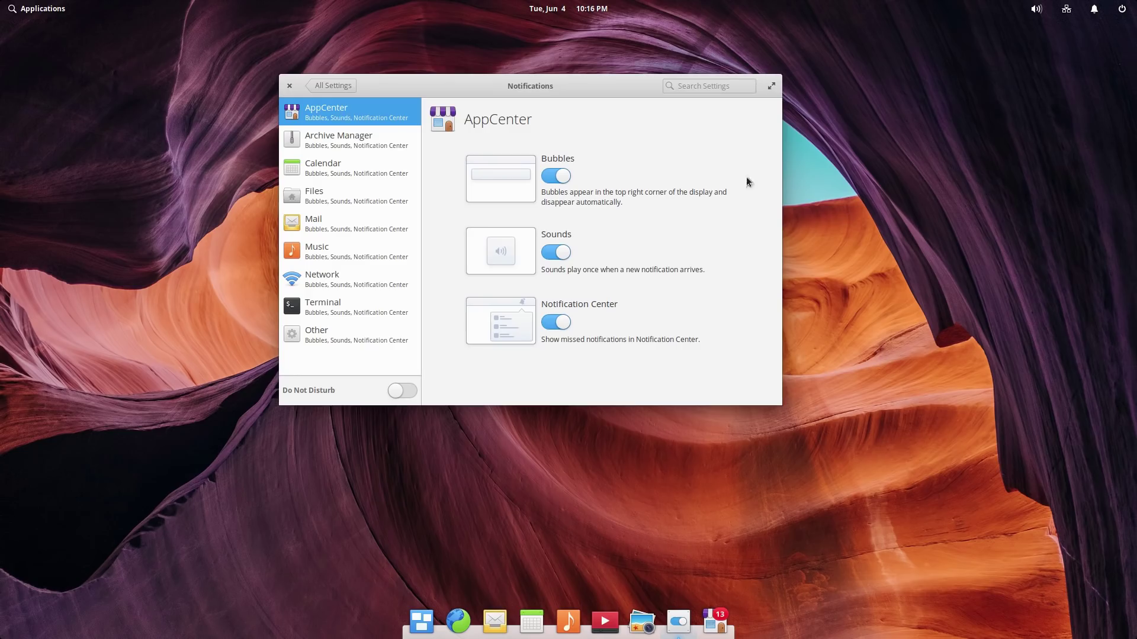
left_click(335, 81)
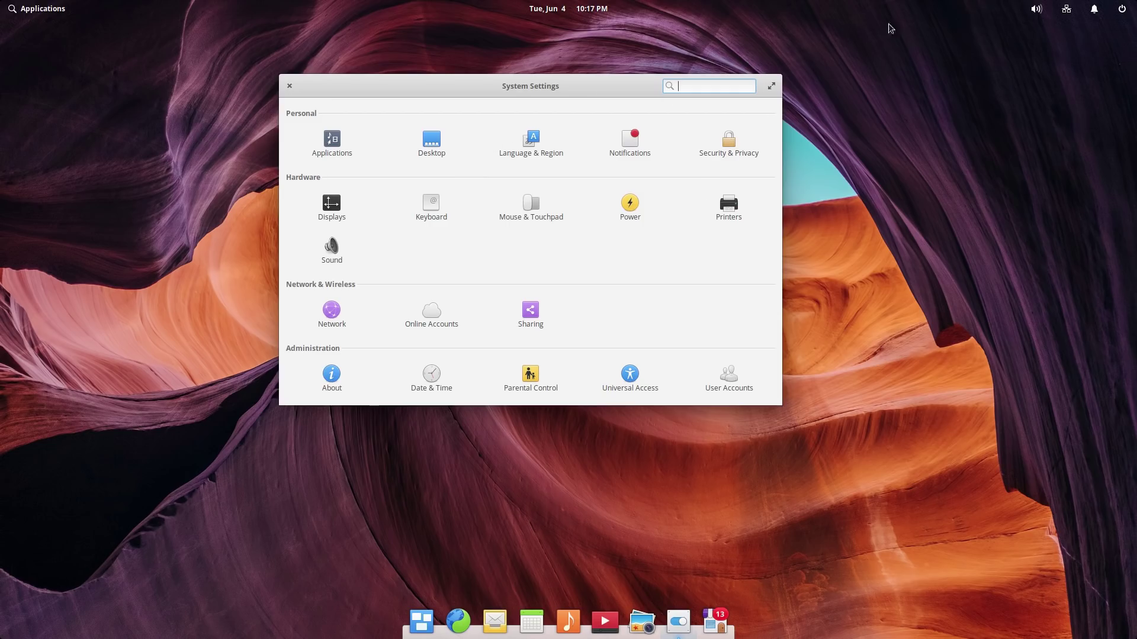
left_click(330, 149)
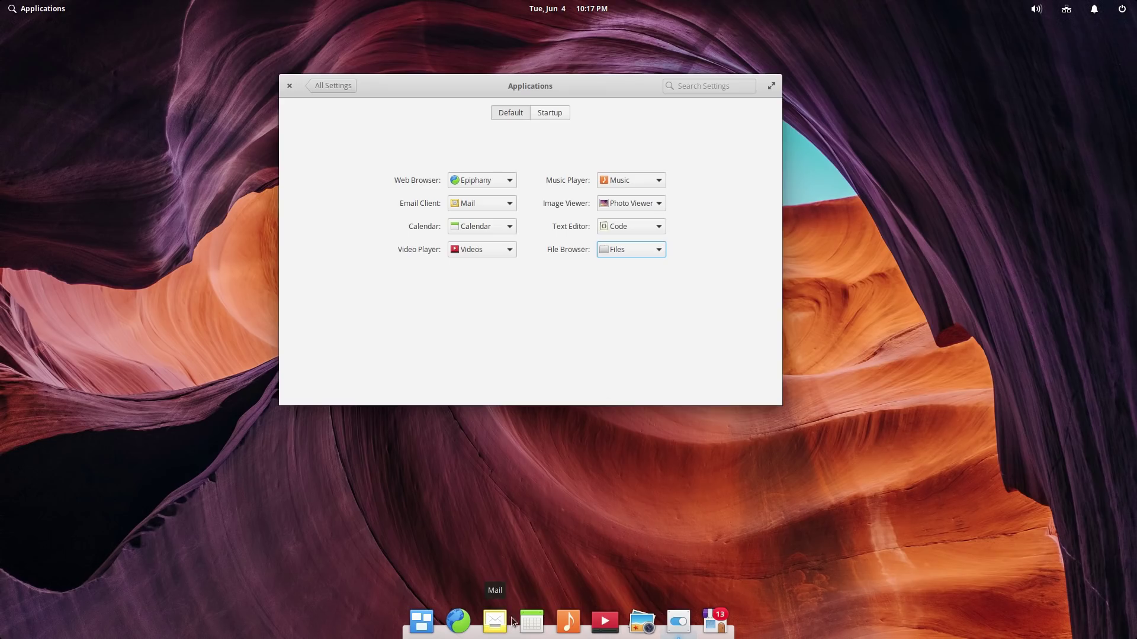
Step: Launch Calendar and Videos from the dock and move Calendar to the left
left_click(532, 622)
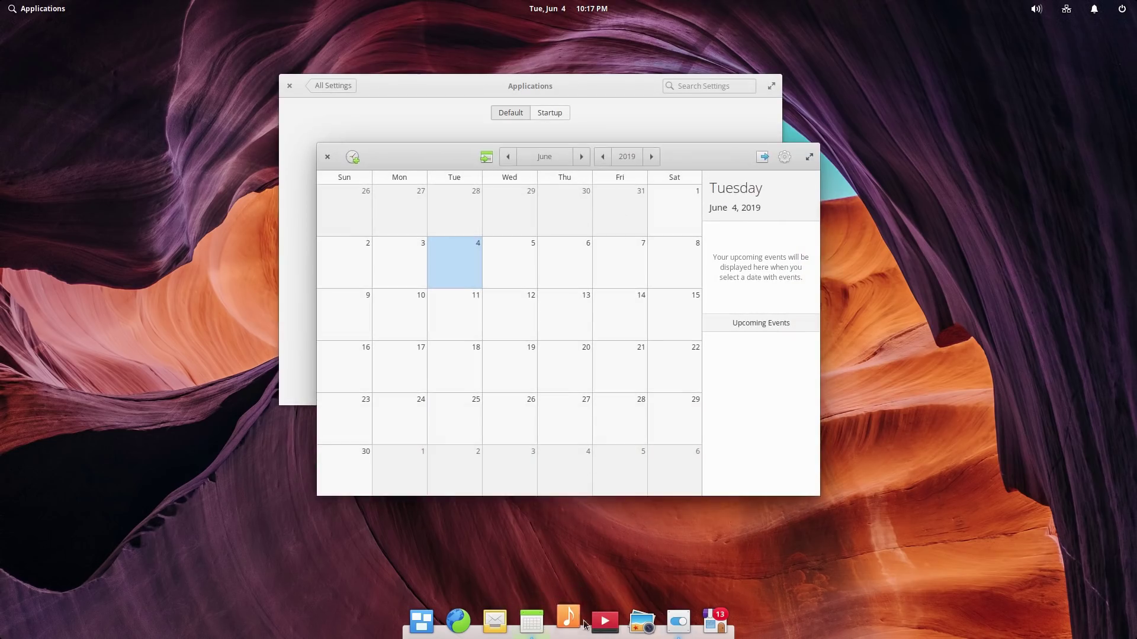
left_click(604, 622)
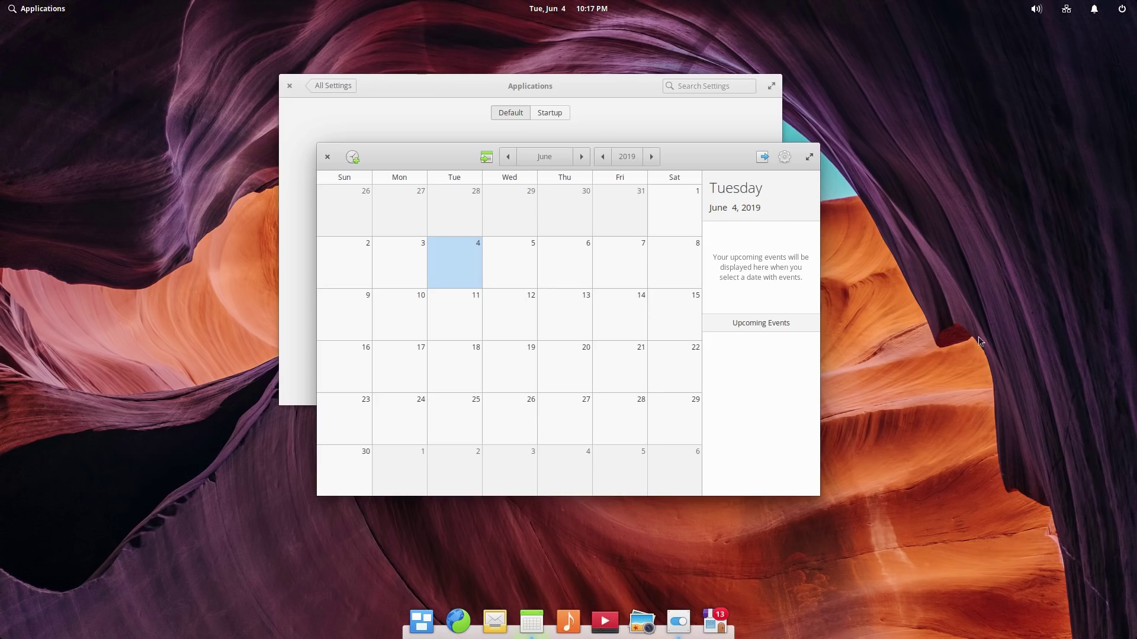
left_click_drag(686, 163, 414, 155)
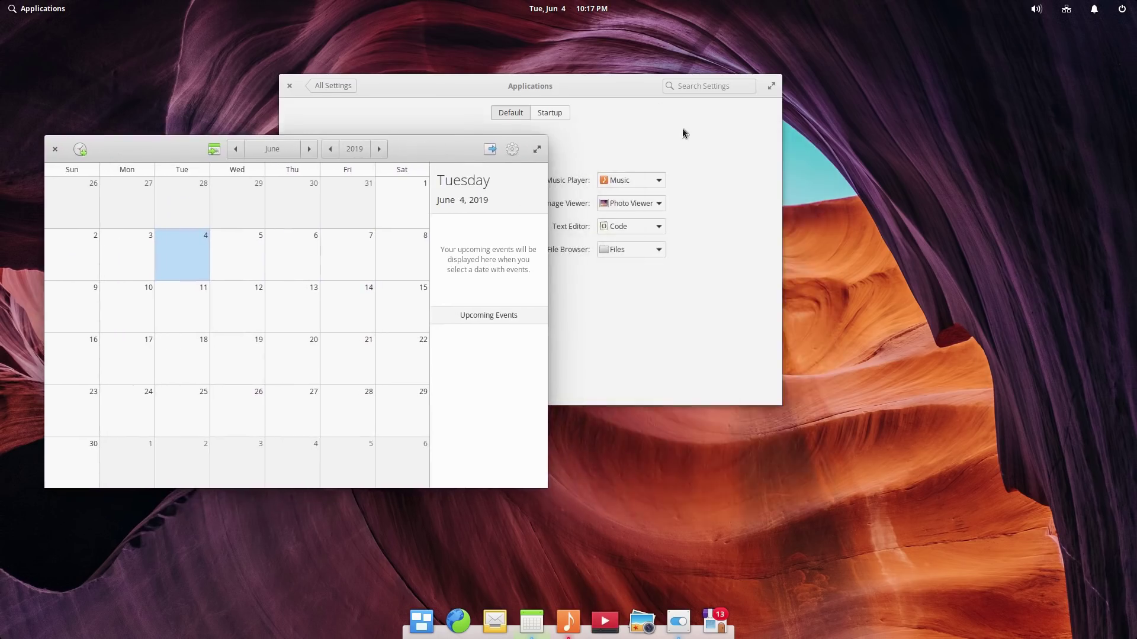
Step: Maximize and restore the Videos window, reposition it, then minimize it from the dock
left_click_drag(714, 128, 968, 228)
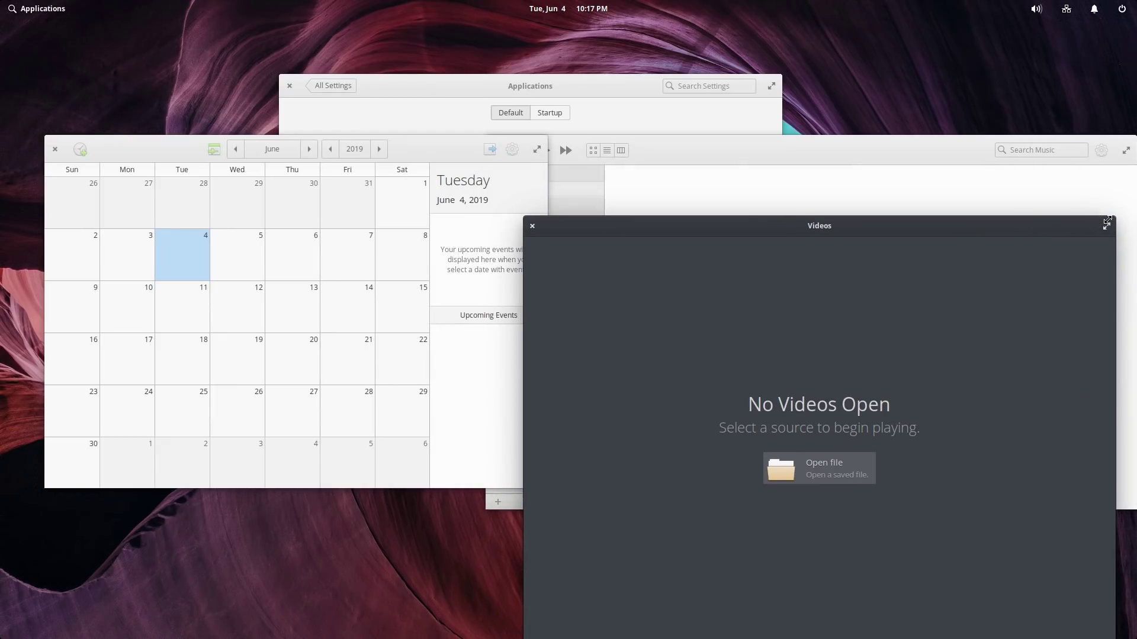
left_click(1105, 229)
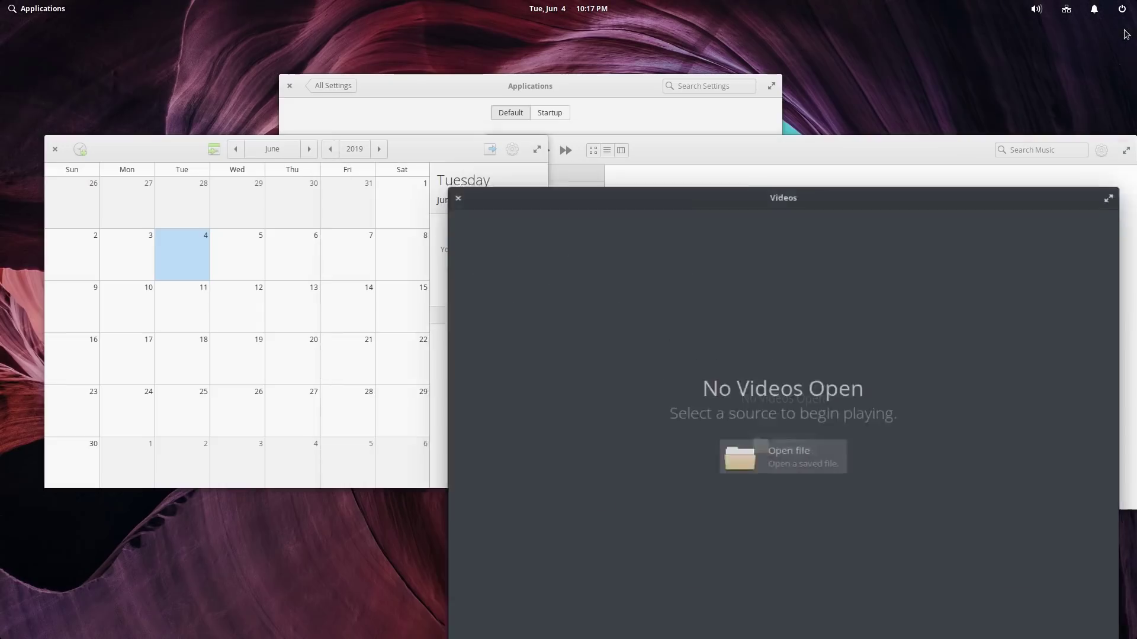
left_click(1125, 30)
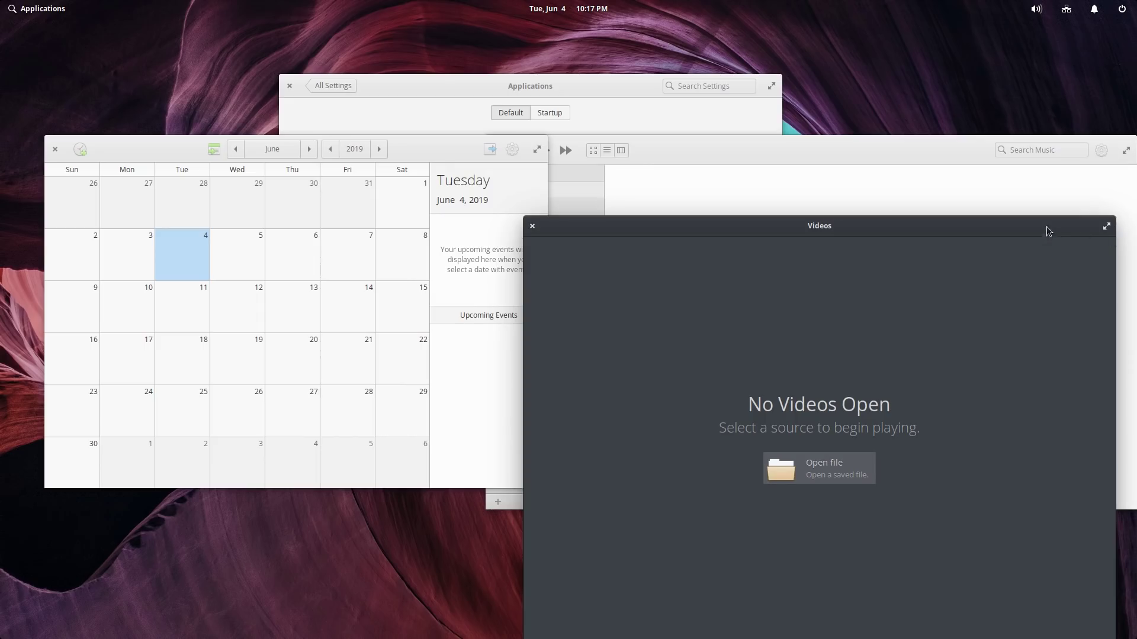
left_click_drag(1046, 226, 1037, 104)
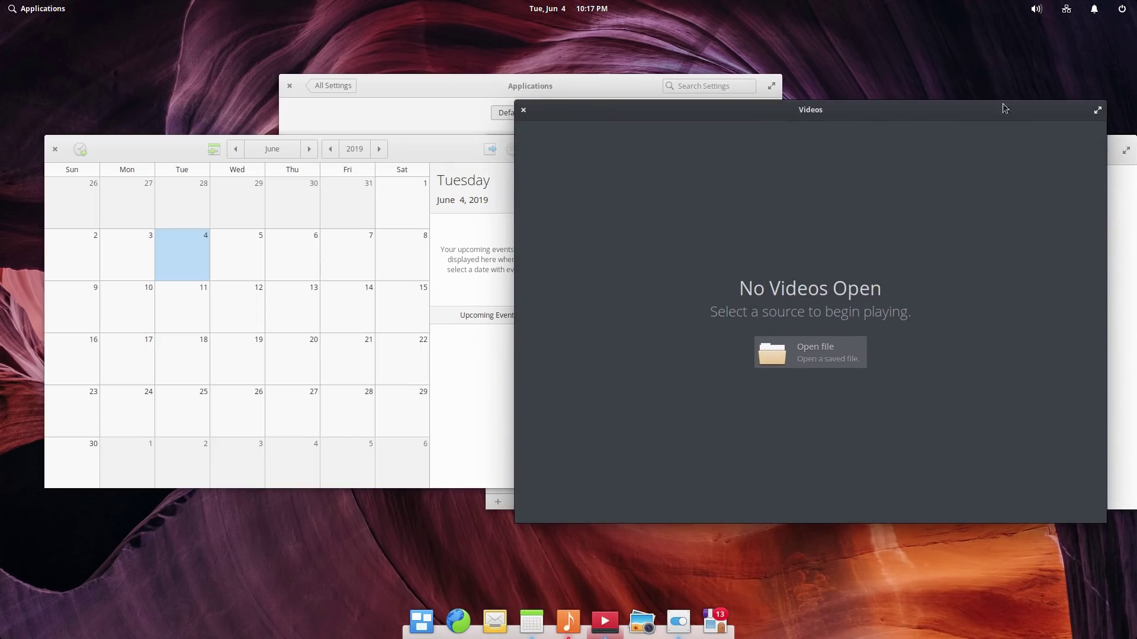
right_click(602, 625)
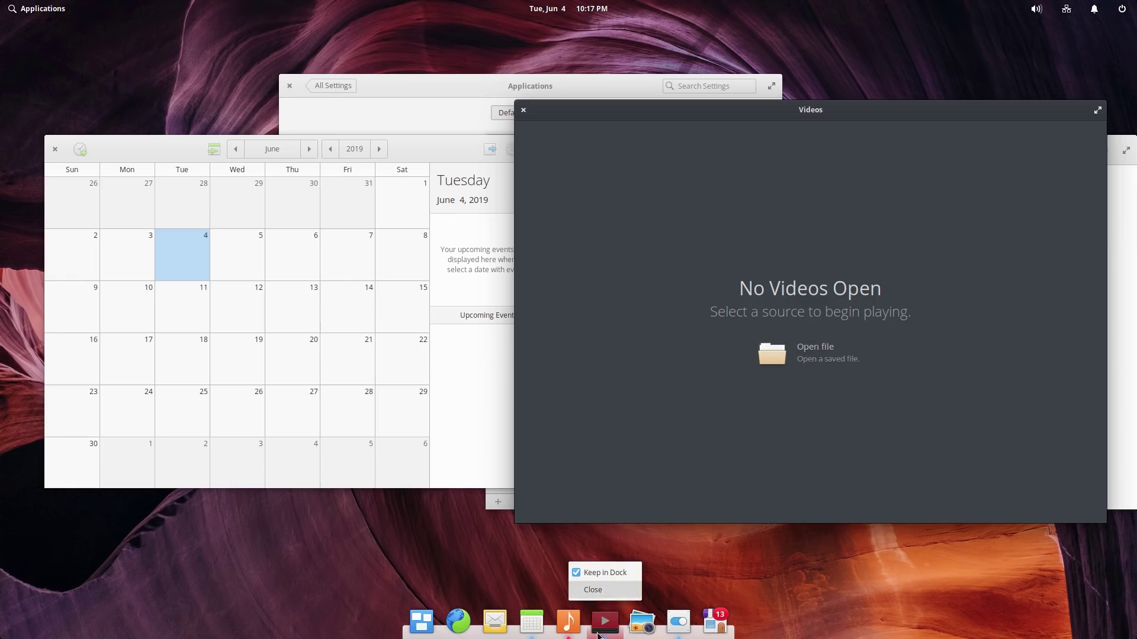
left_click(604, 634)
left_click(603, 633)
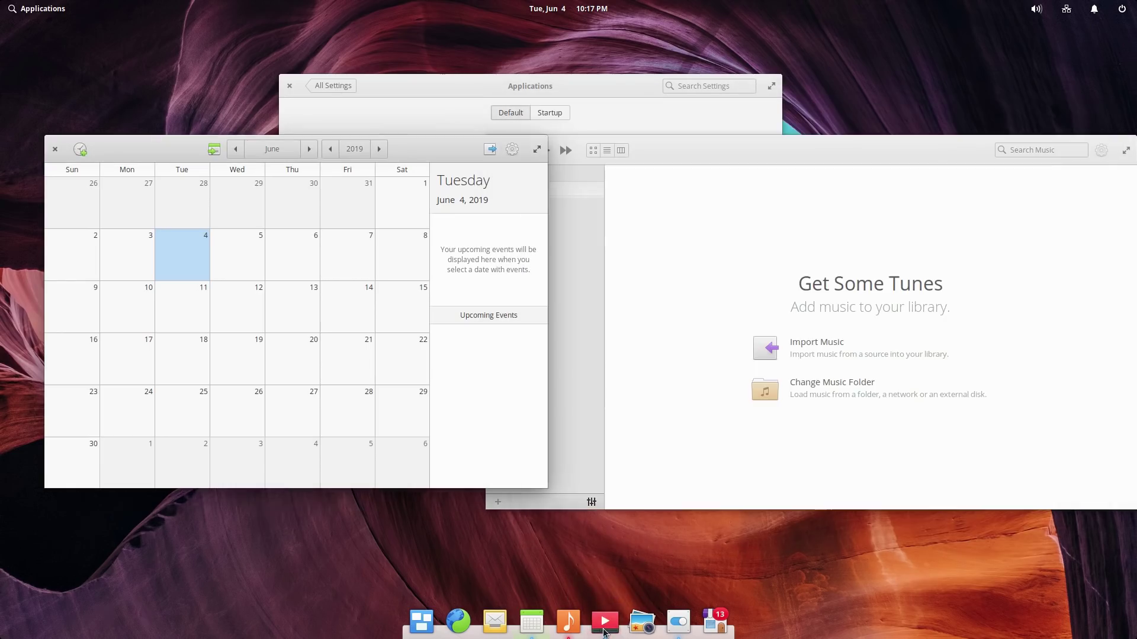
Step: Minimize and restore Music and Calendar from the dock, leaving Calendar minimized
left_click(570, 627)
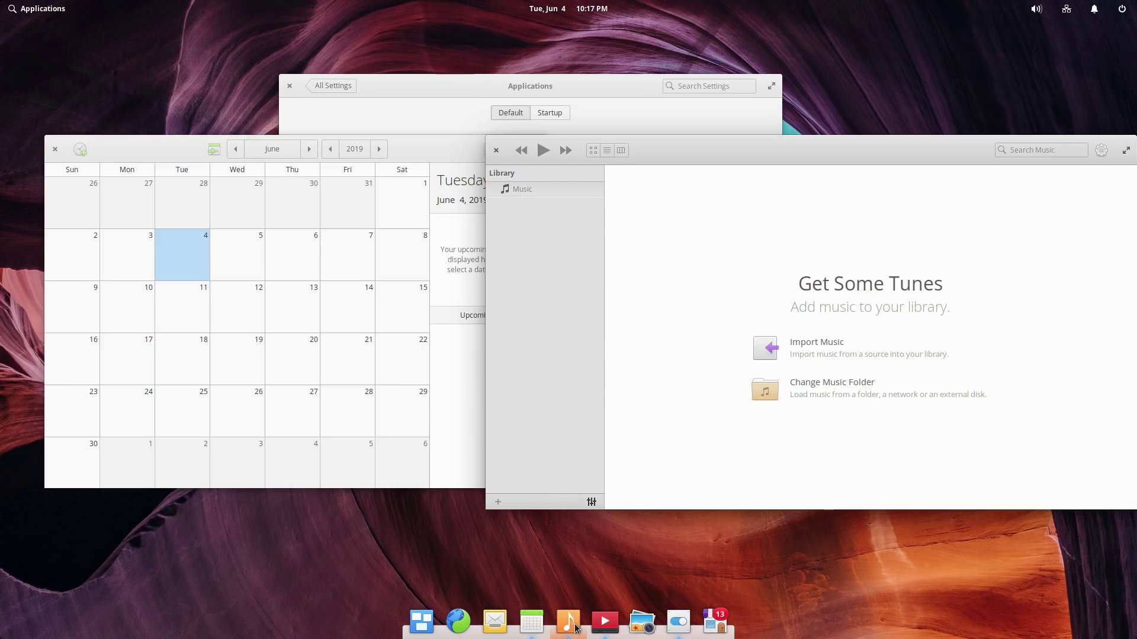
left_click(569, 627)
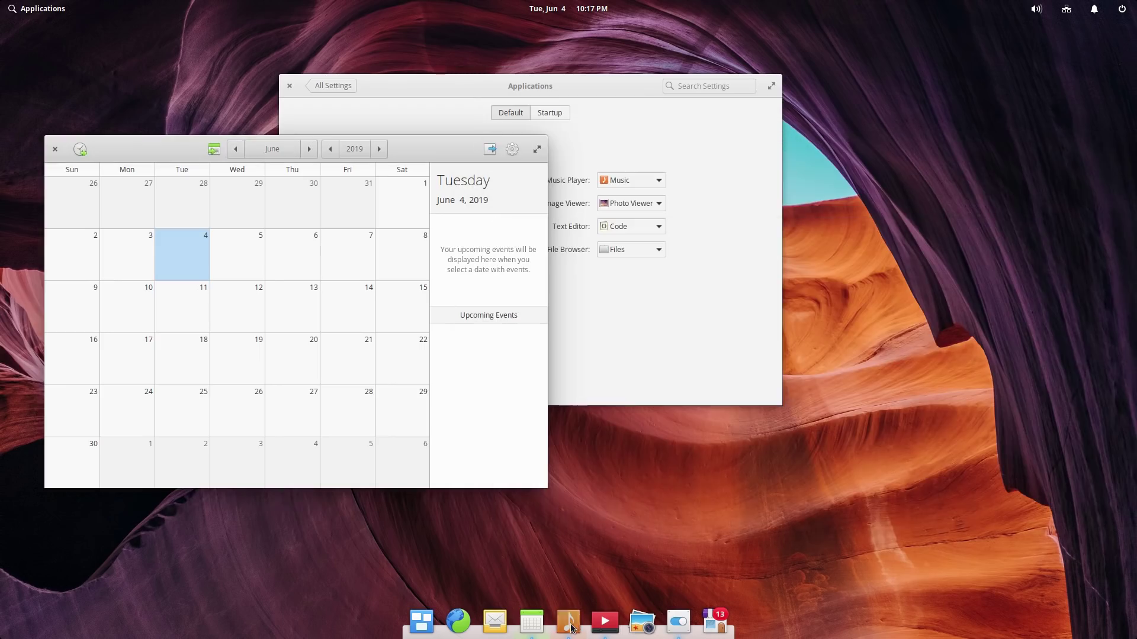
left_click(533, 627)
left_click(535, 626)
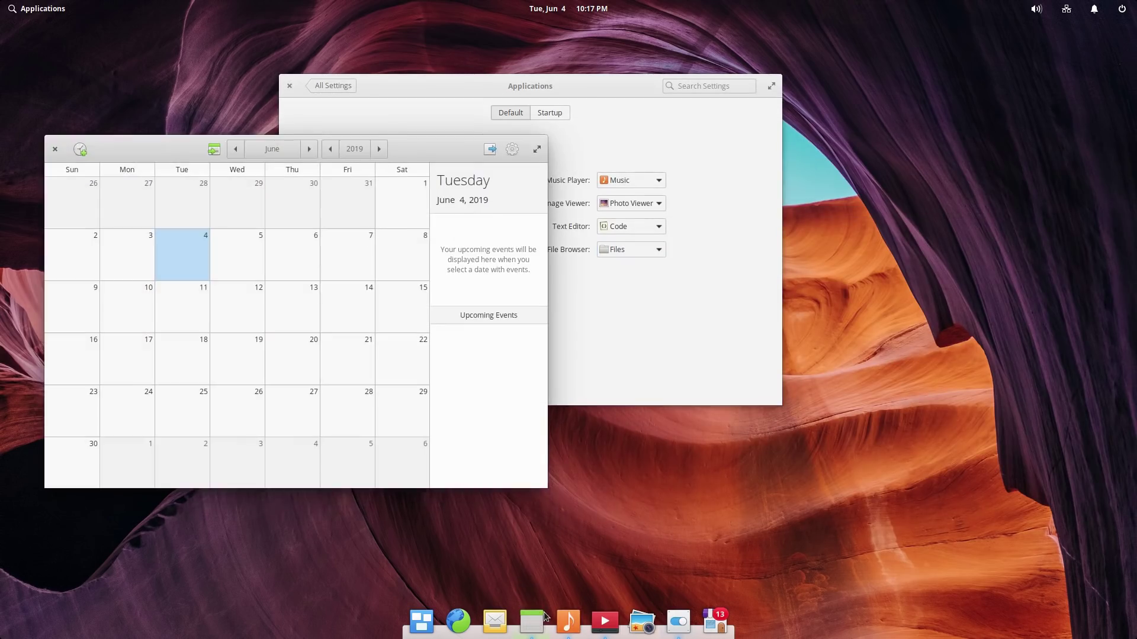
left_click(536, 626)
left_click(570, 623)
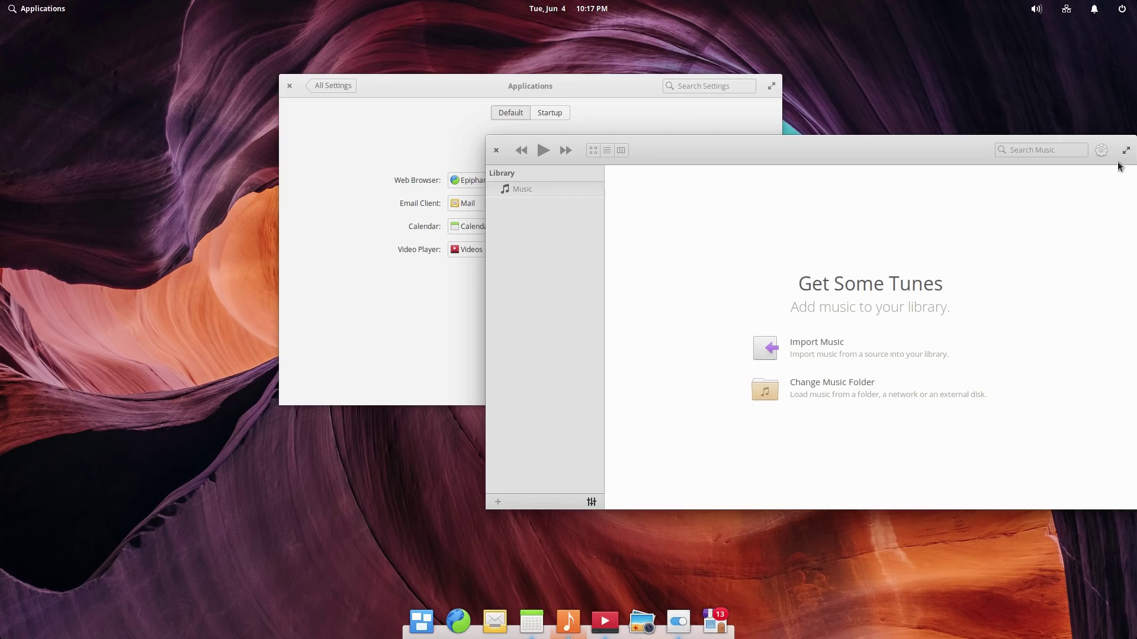
Step: Close Music, return to the System Settings overview, and close System Settings
left_click(497, 150)
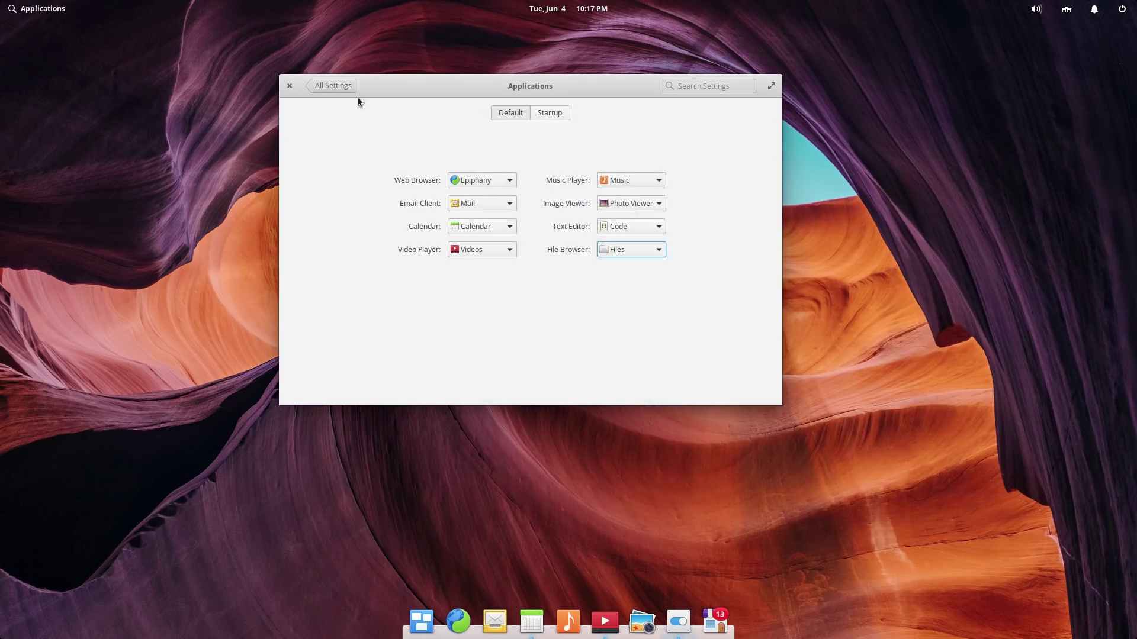
left_click(308, 87)
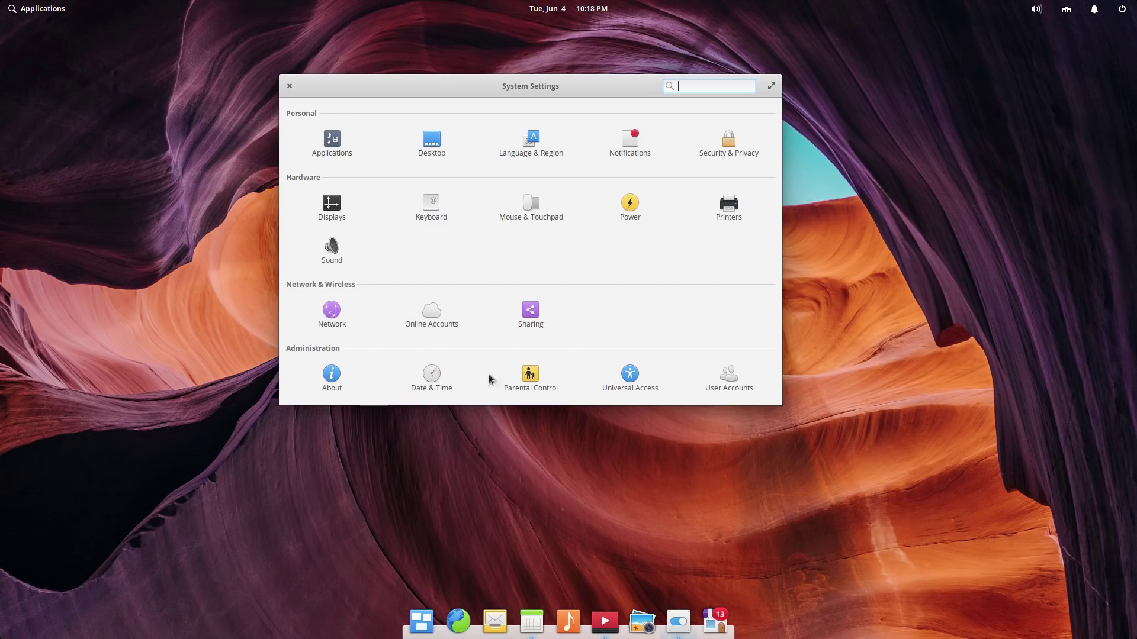
left_click(290, 86)
Step: Quit Videos from its dock menu
right_click(610, 626)
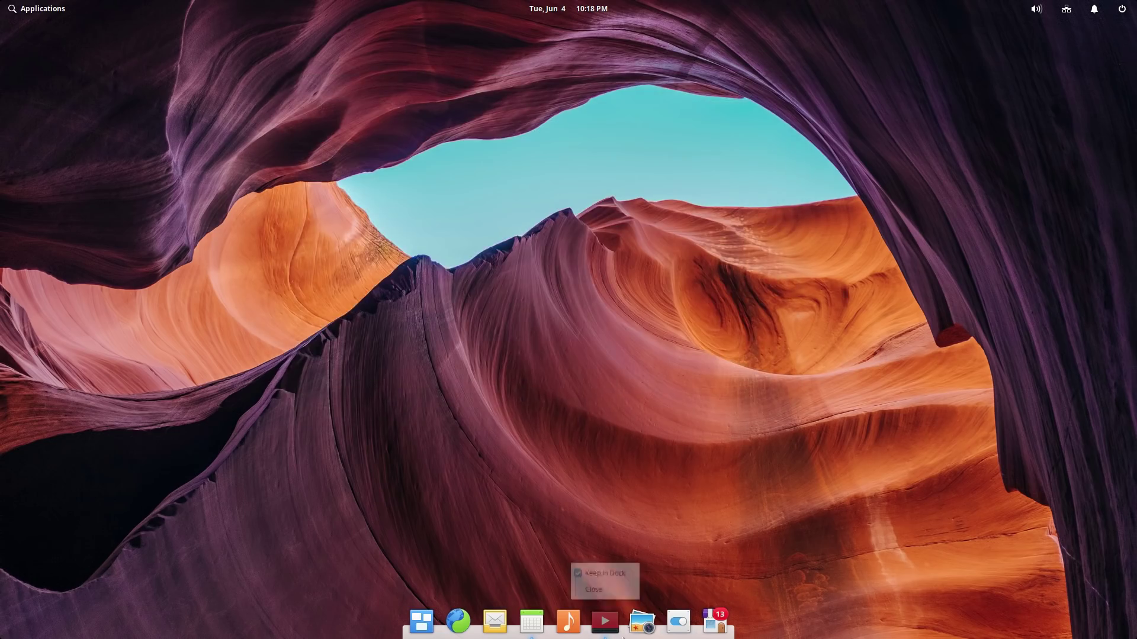
left_click(613, 591)
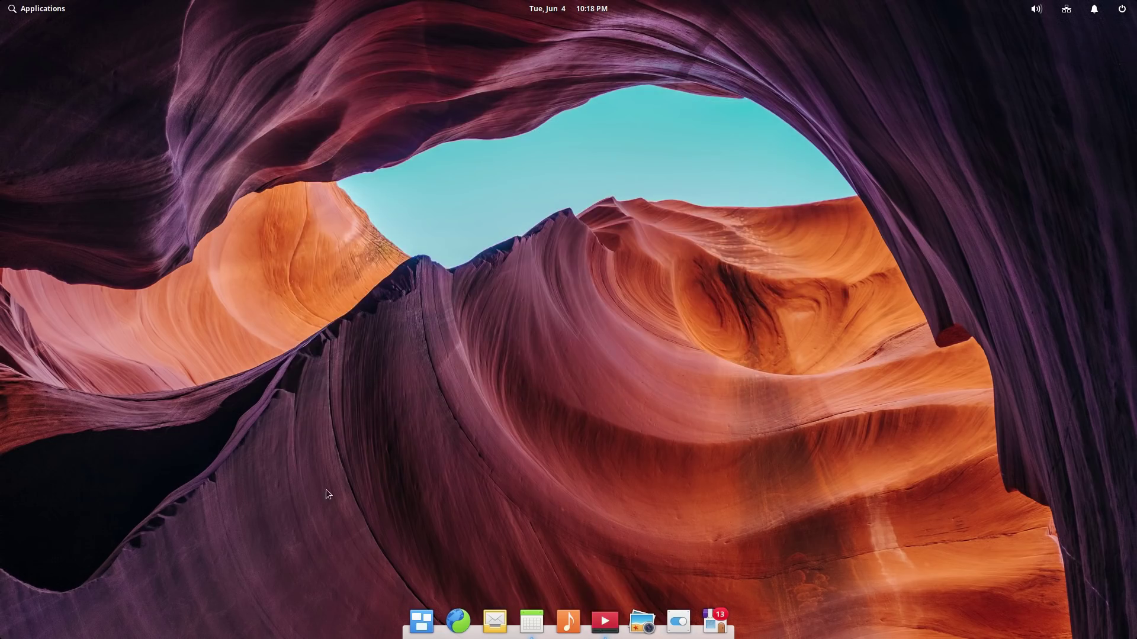
left_click(33, 10)
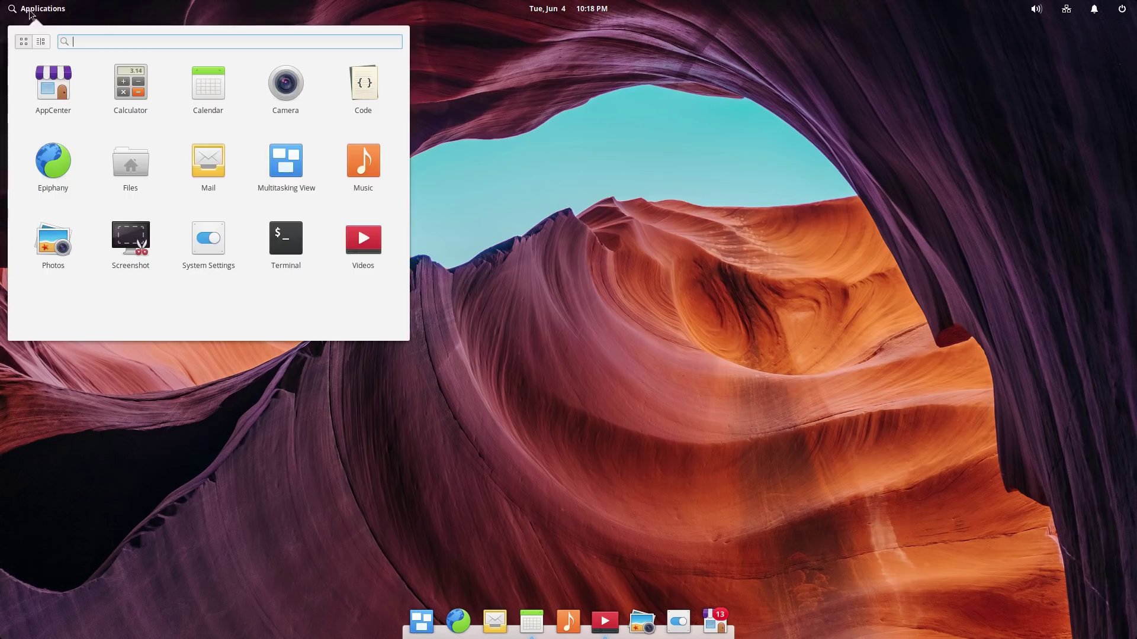
left_click(705, 465)
Step: Reopen System Settings on the Desktop page and move the window up
left_click(678, 622)
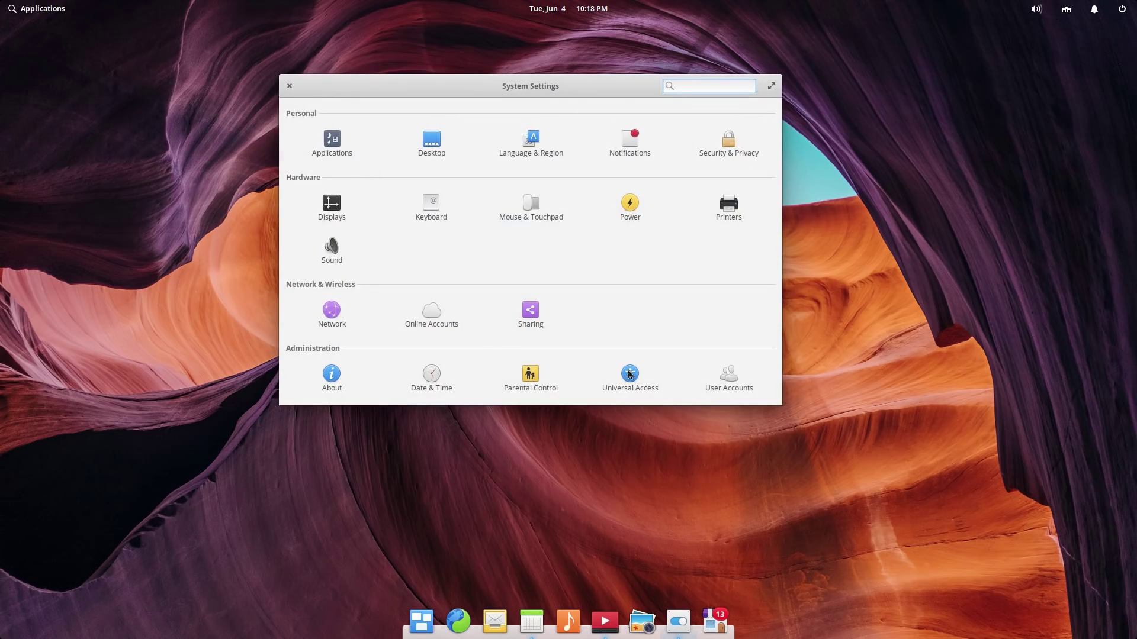
left_click(437, 145)
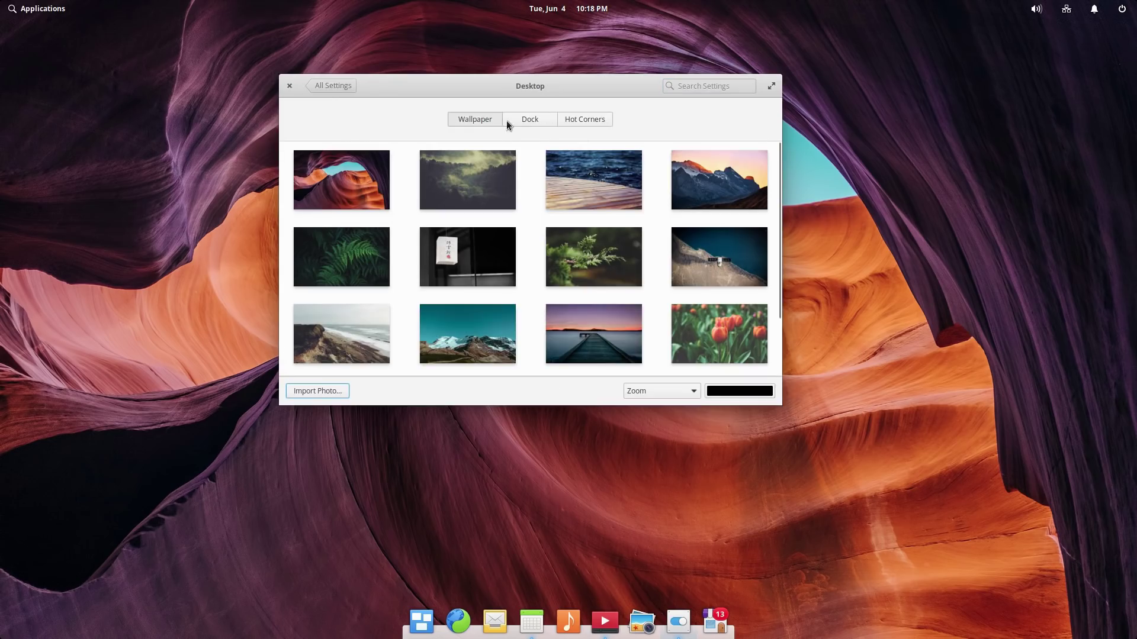
left_click_drag(485, 86, 494, 64)
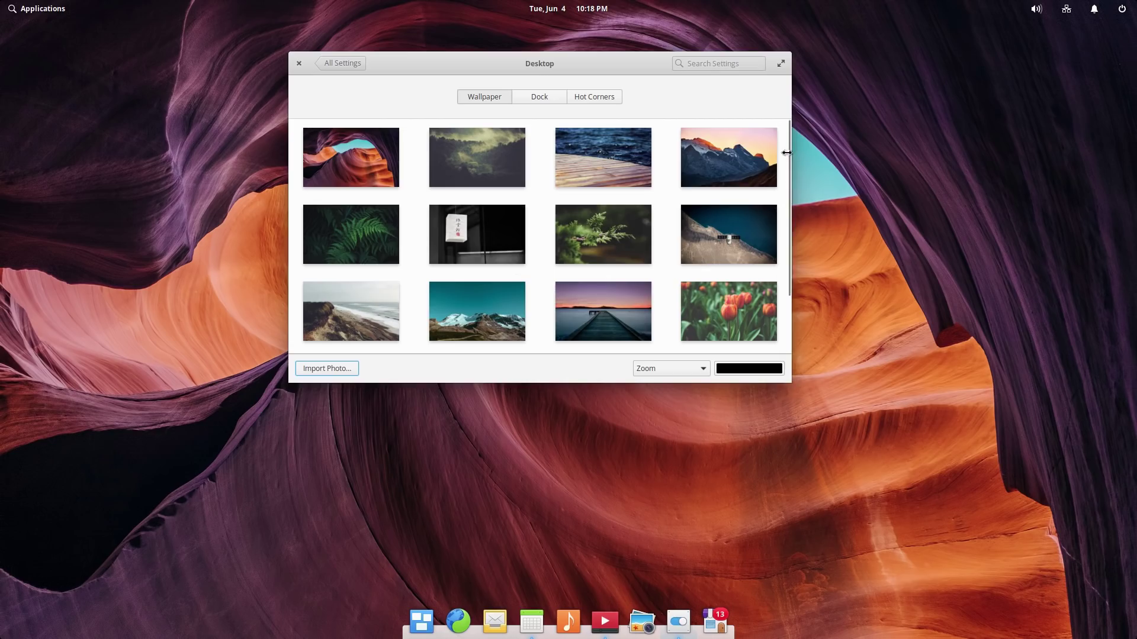
left_click_drag(785, 162, 771, 105)
Step: Try small and large dock icon sizes, leaving them at Normal
left_click(540, 98)
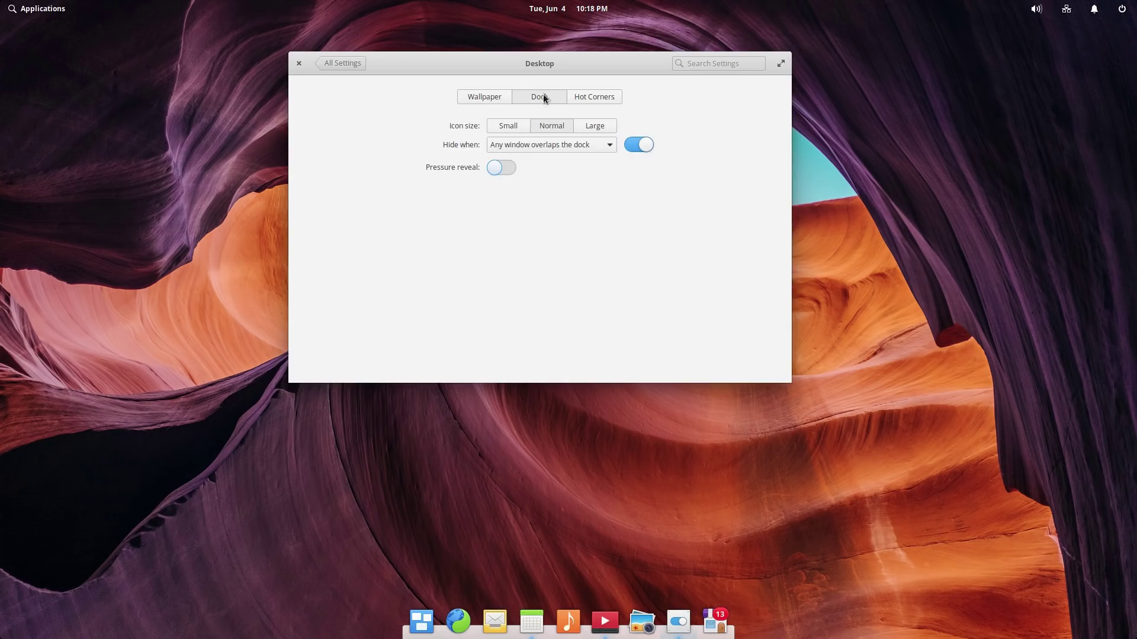
left_click(498, 124)
left_click(562, 128)
left_click(591, 124)
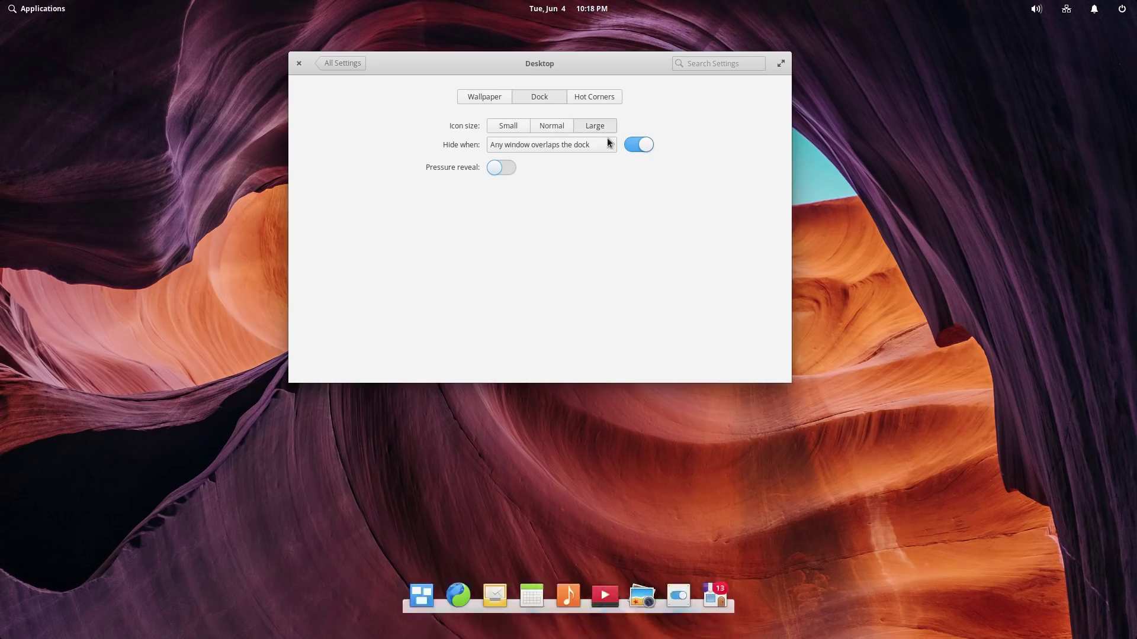
left_click(546, 126)
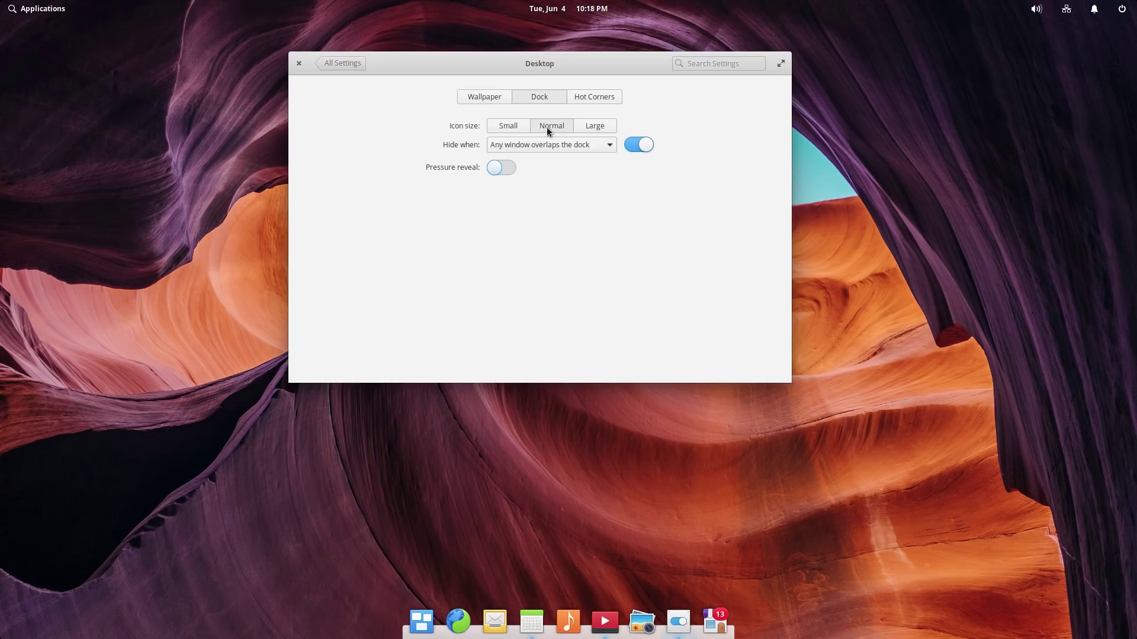
Step: Set the dock to hide when the focused window is maximized, then turn auto-hiding off
left_click(609, 145)
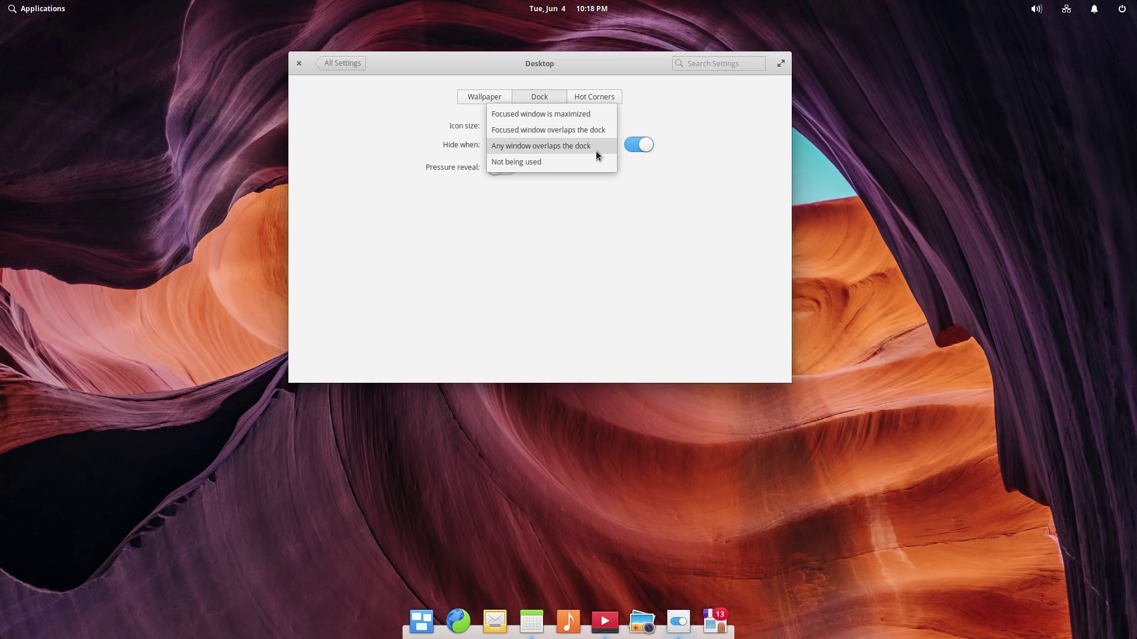
left_click(585, 165)
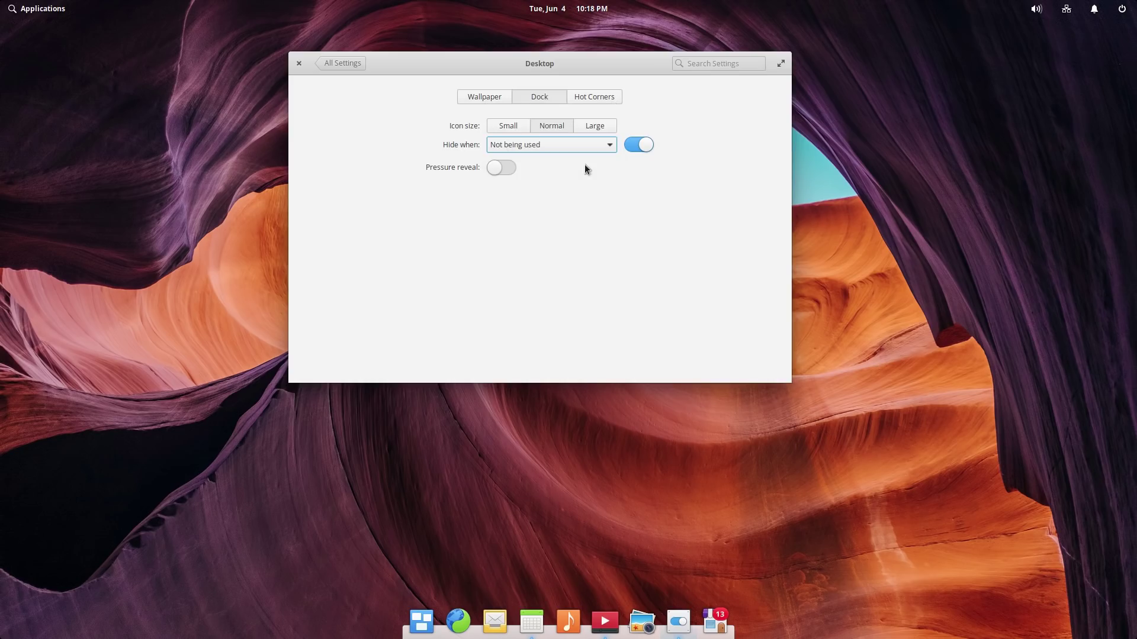
left_click_drag(626, 59, 687, 42)
left_click(669, 127)
left_click(666, 127)
left_click(666, 125)
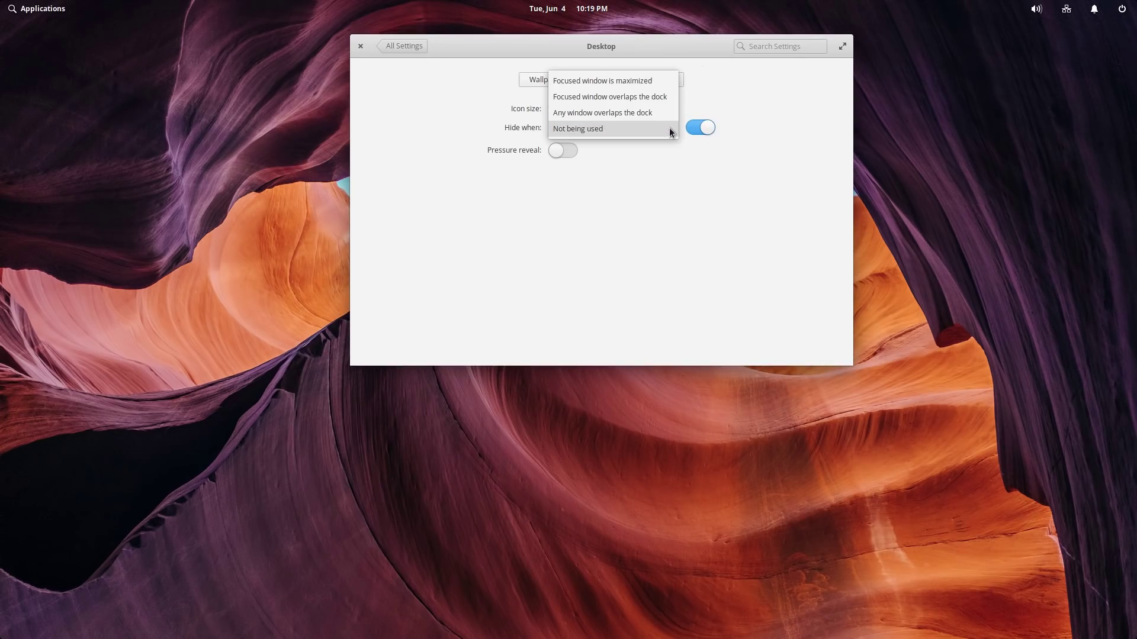
left_click(671, 129)
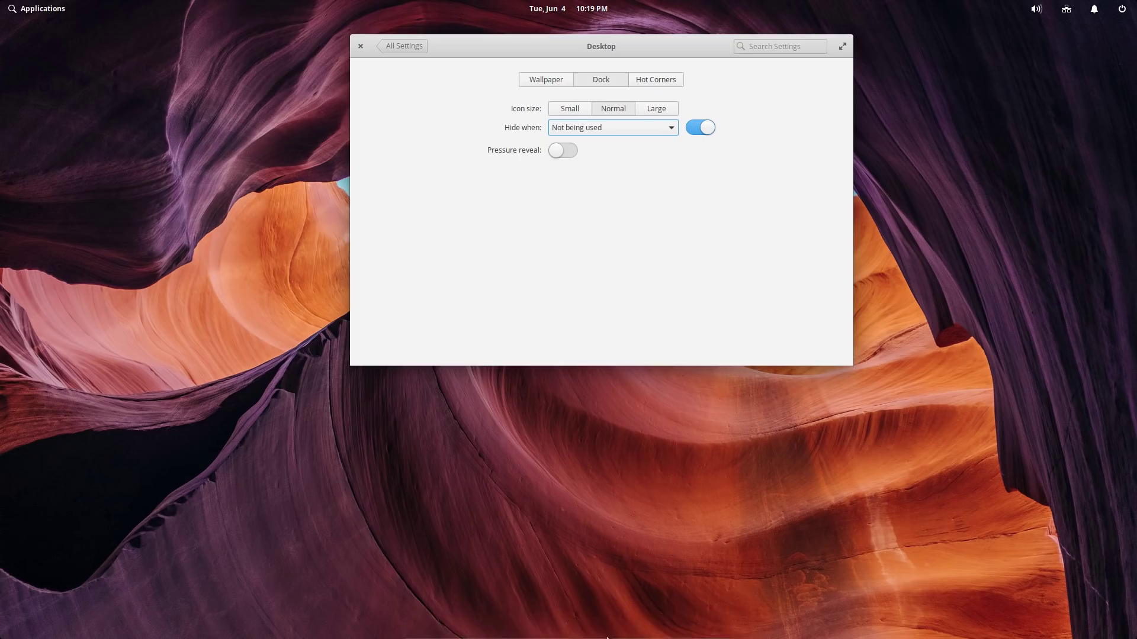
left_click(671, 128)
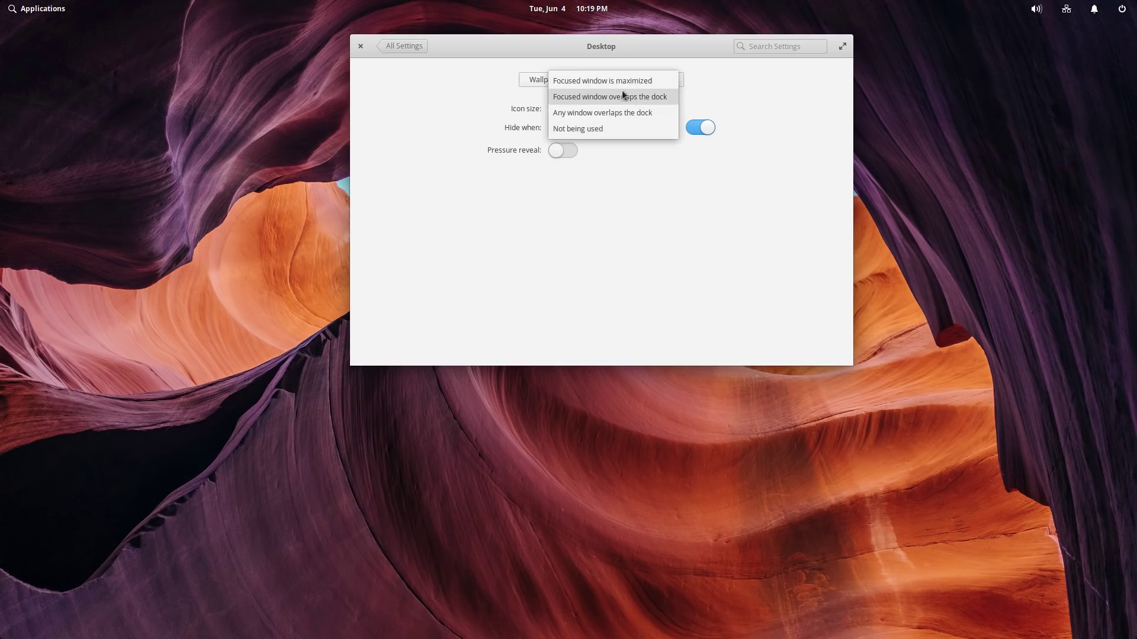
left_click(616, 81)
left_click(697, 127)
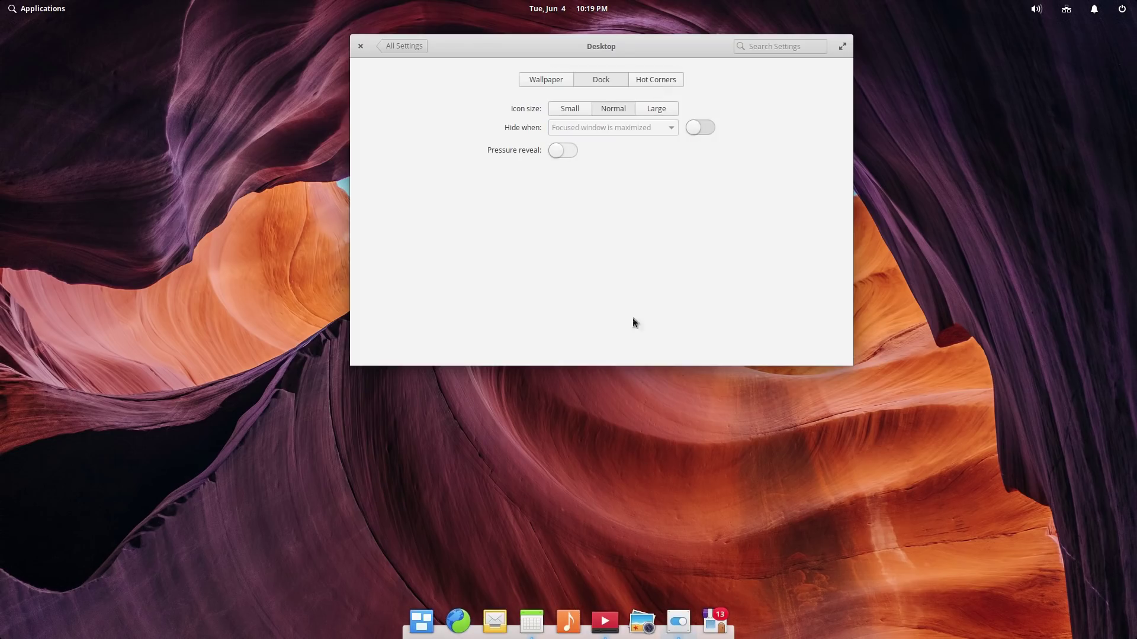
left_click_drag(634, 48, 633, 90)
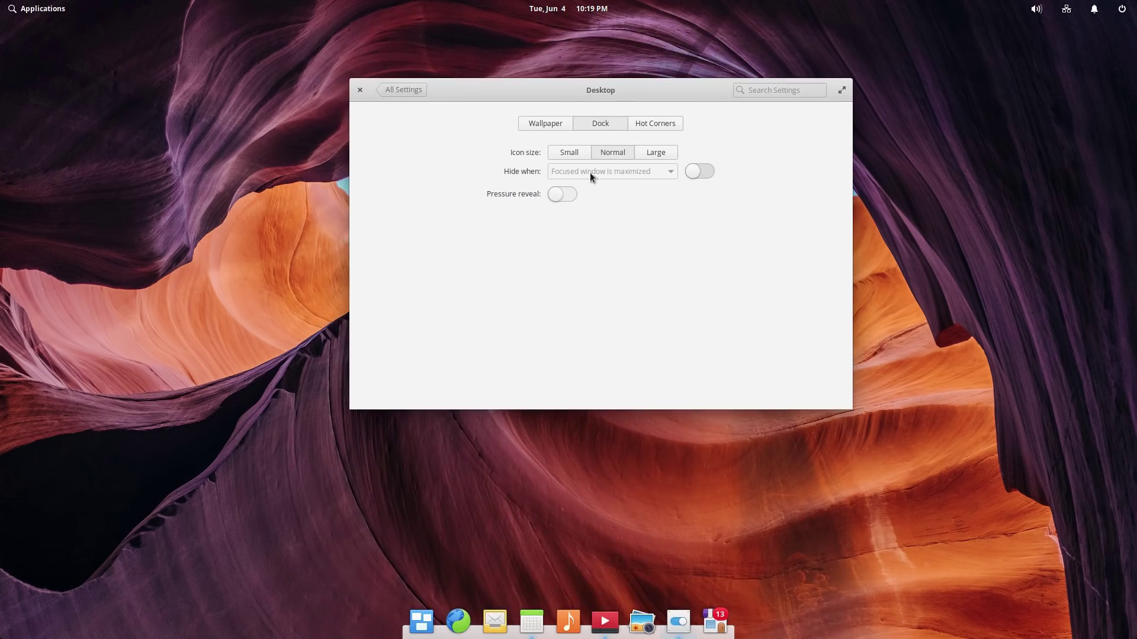
Step: Check Hot Corners, leaving the top-right at Do nothing, and close System Settings
left_click(658, 120)
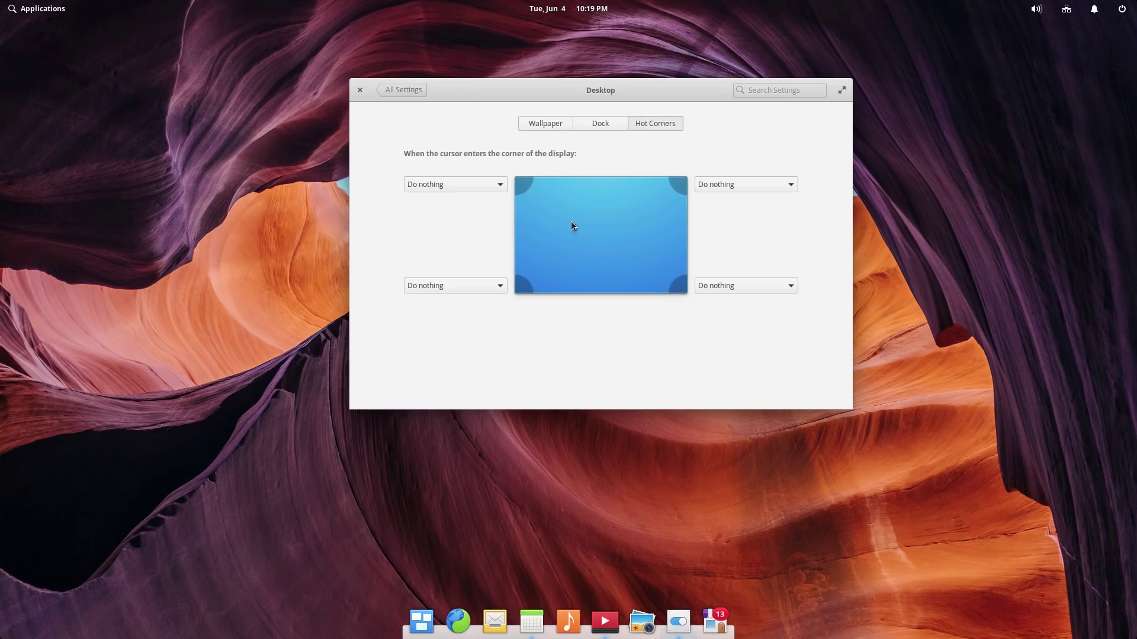
left_click(772, 184)
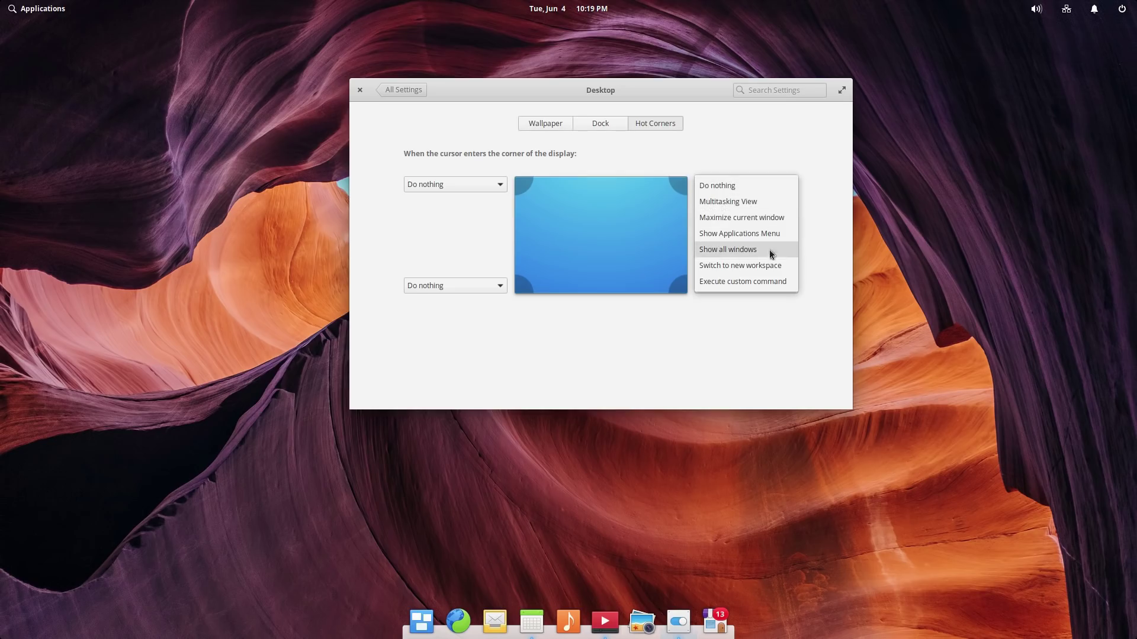
left_click(749, 159)
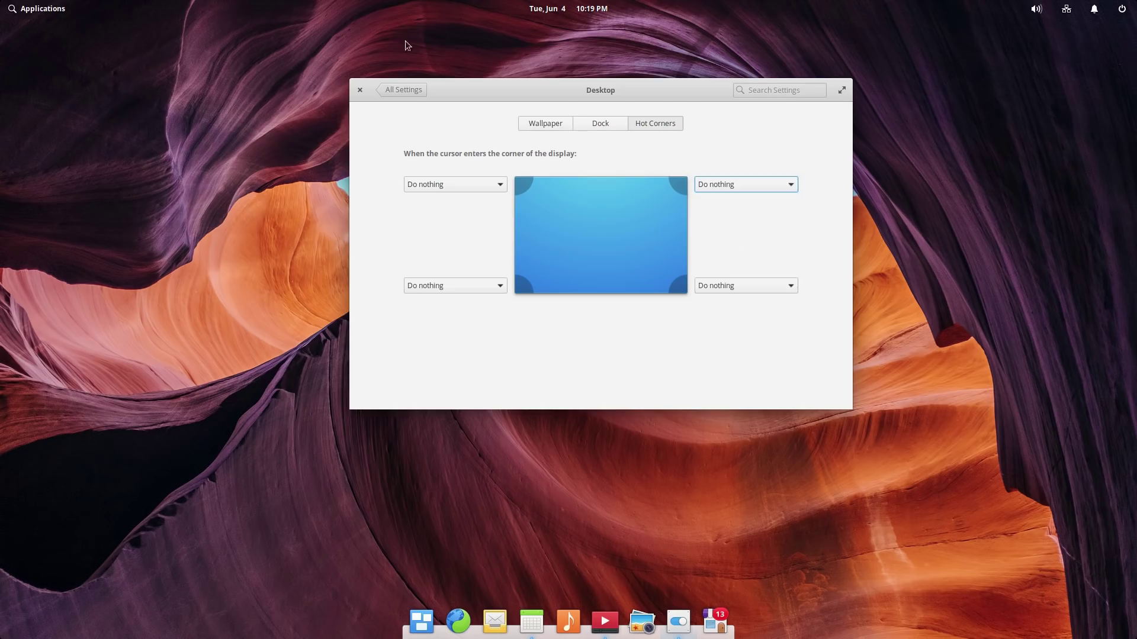
left_click(392, 90)
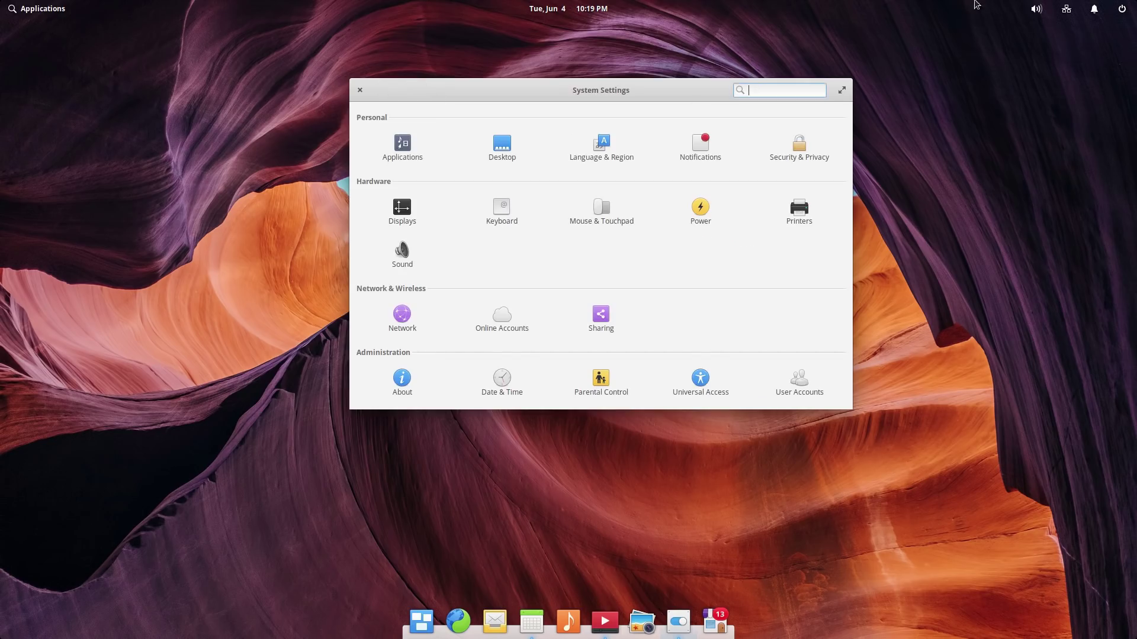
left_click(359, 90)
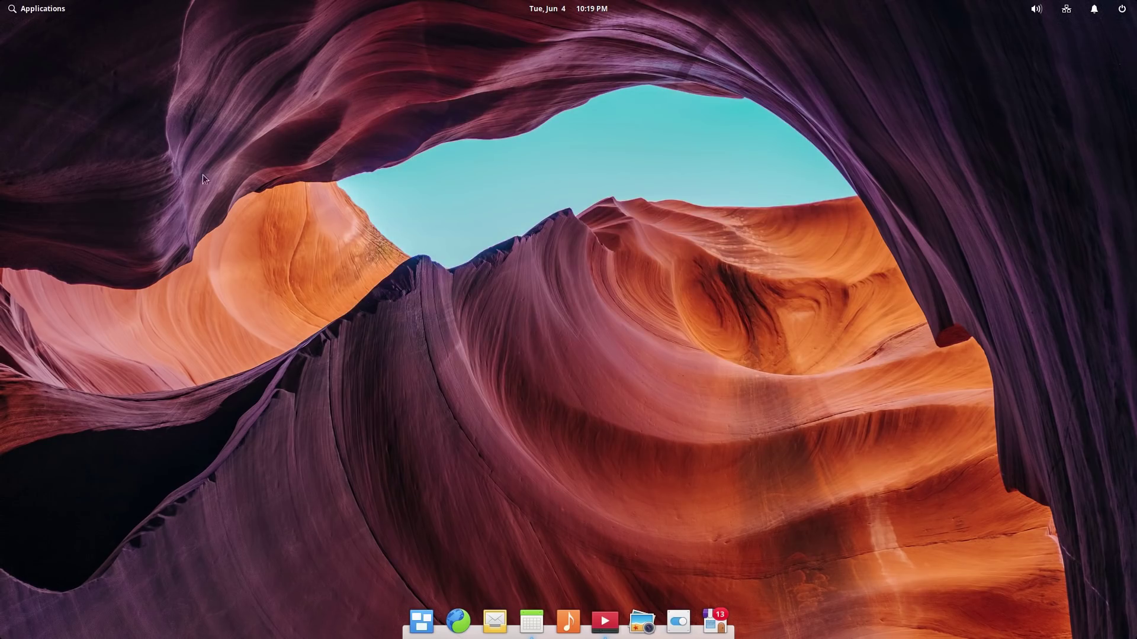
left_click(36, 10)
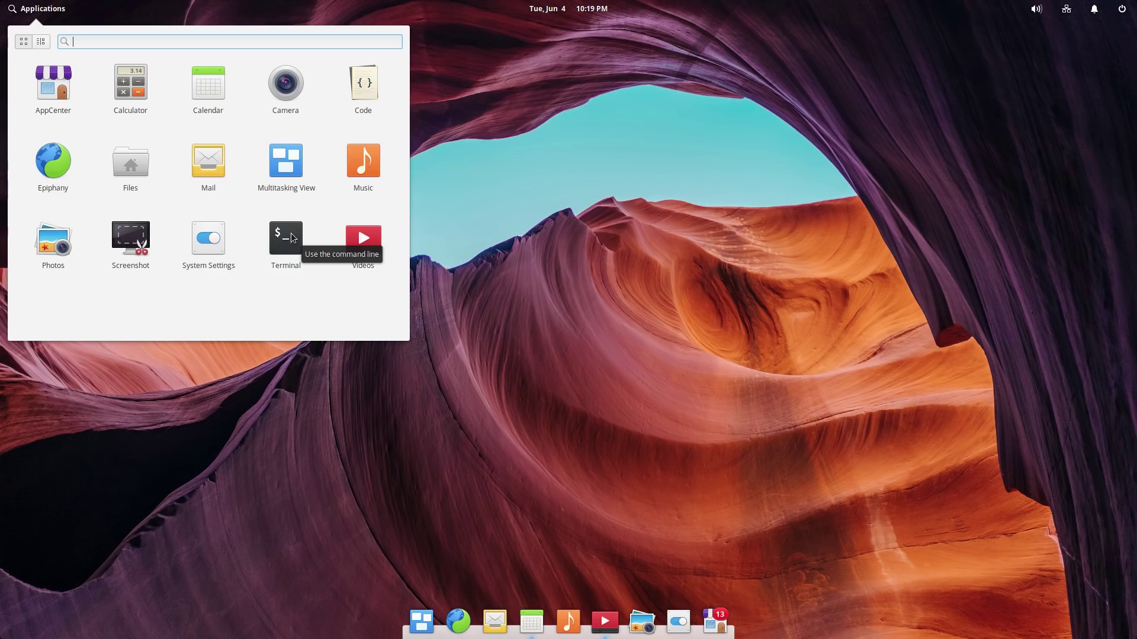
left_click(712, 625)
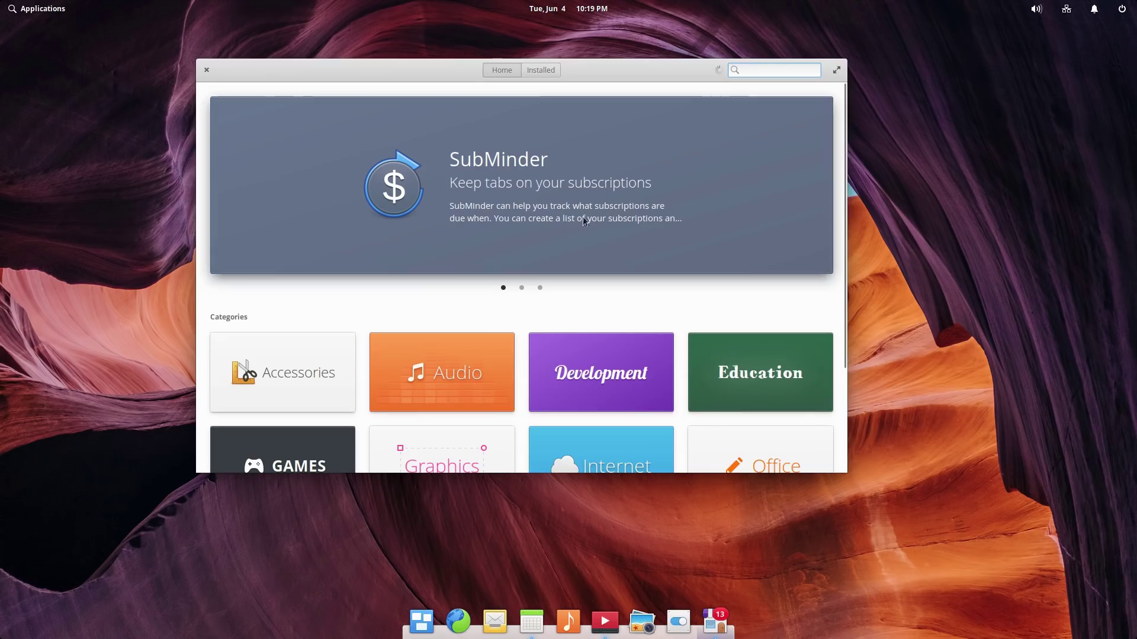
left_click(541, 71)
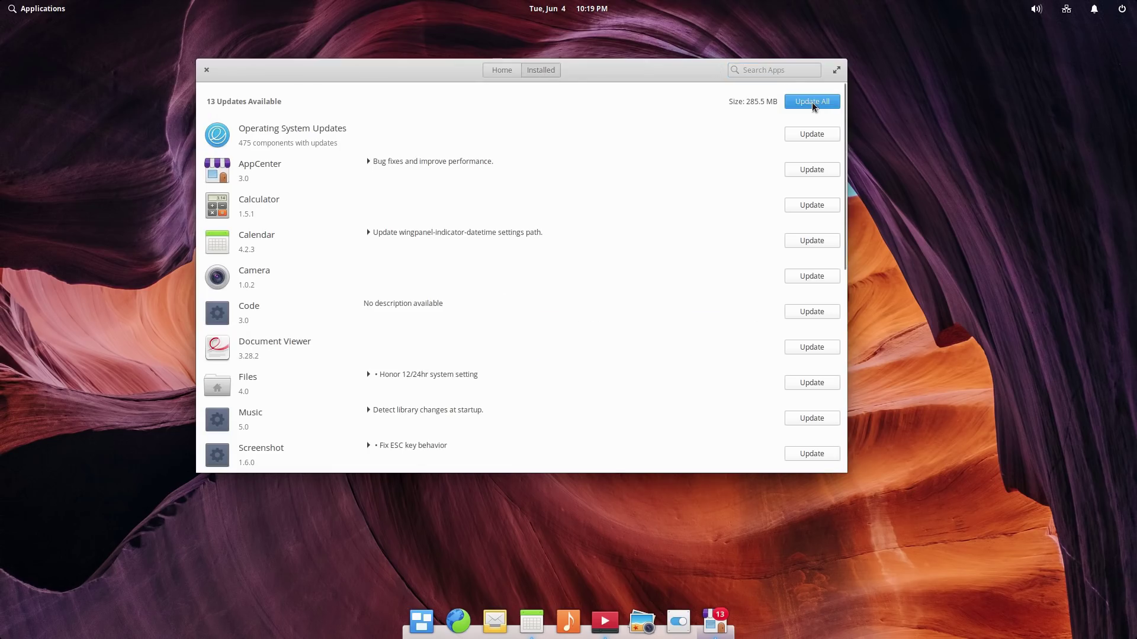
left_click(502, 70)
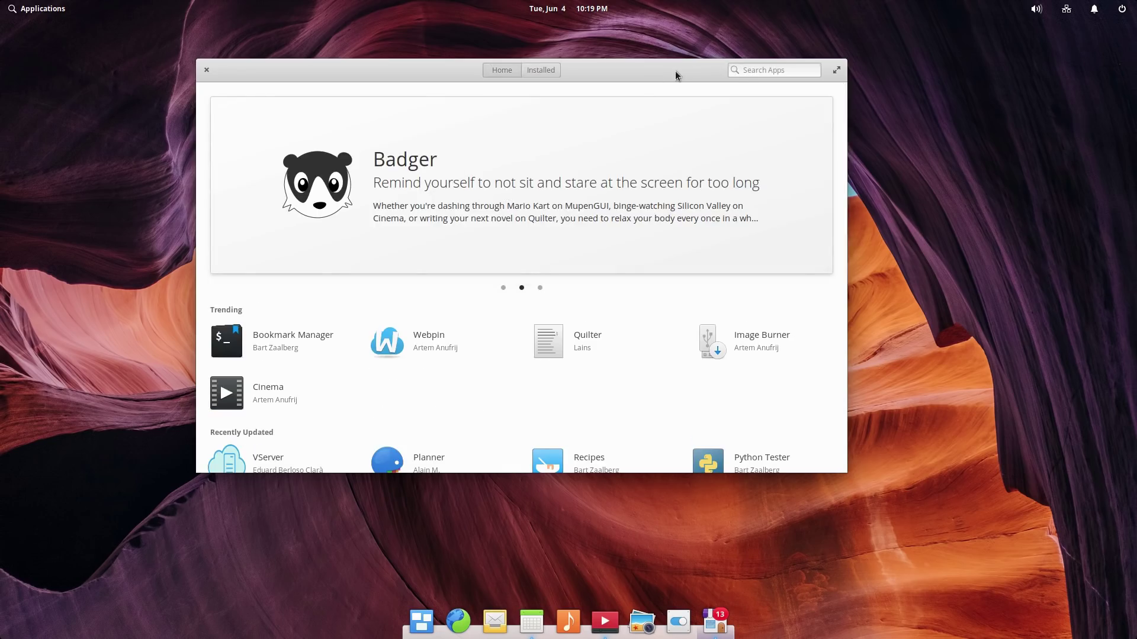
left_click_drag(685, 64, 738, 105)
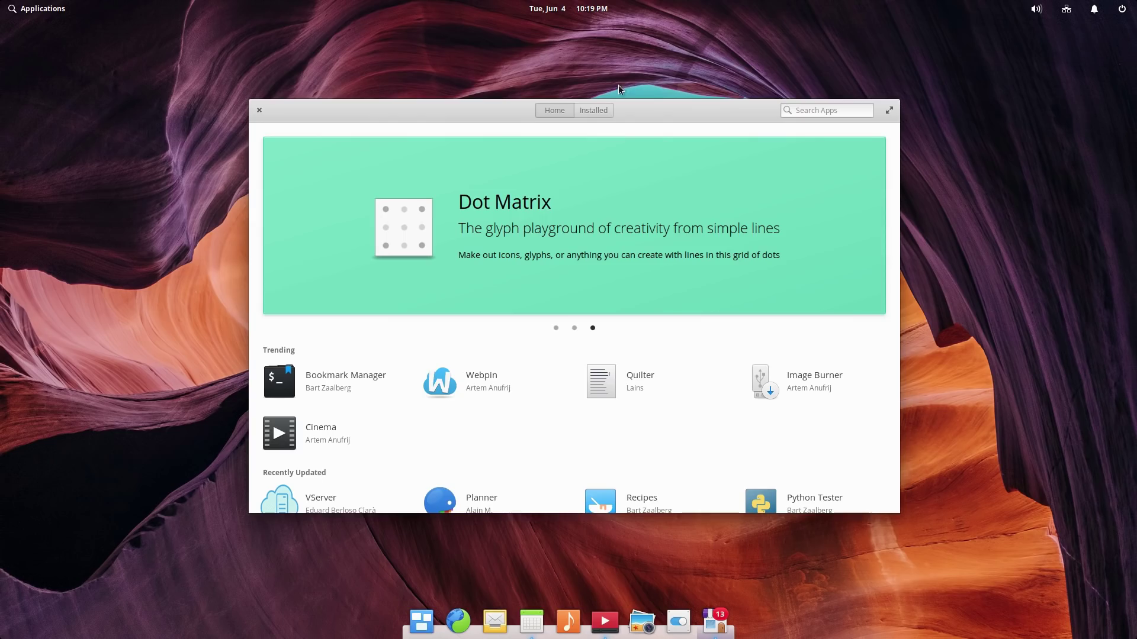
left_click(259, 110)
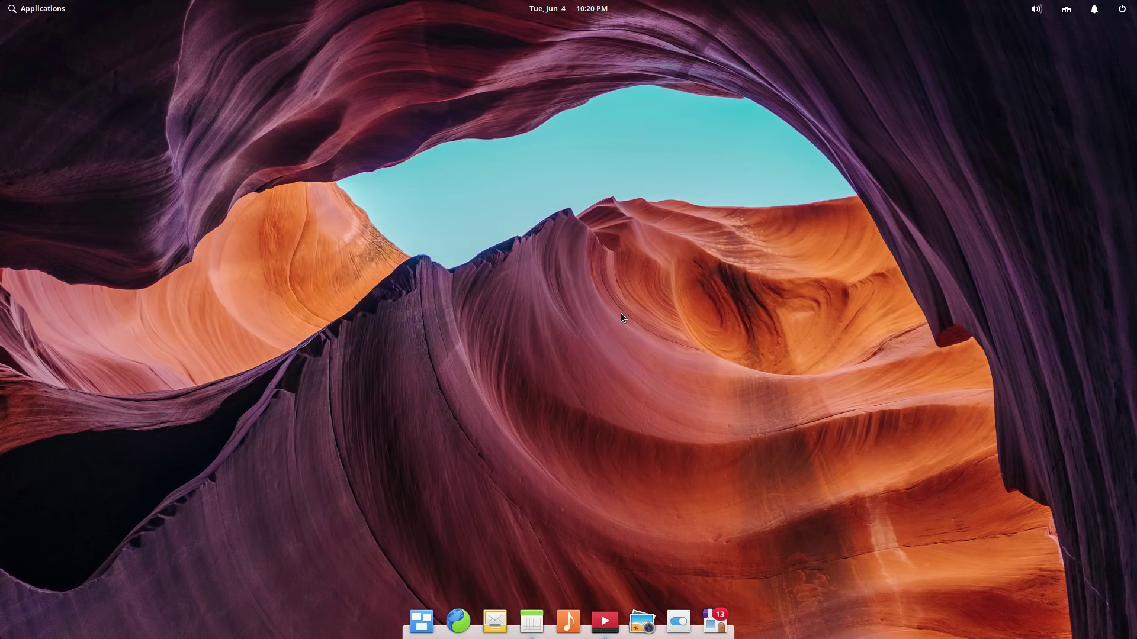
left_click(605, 621)
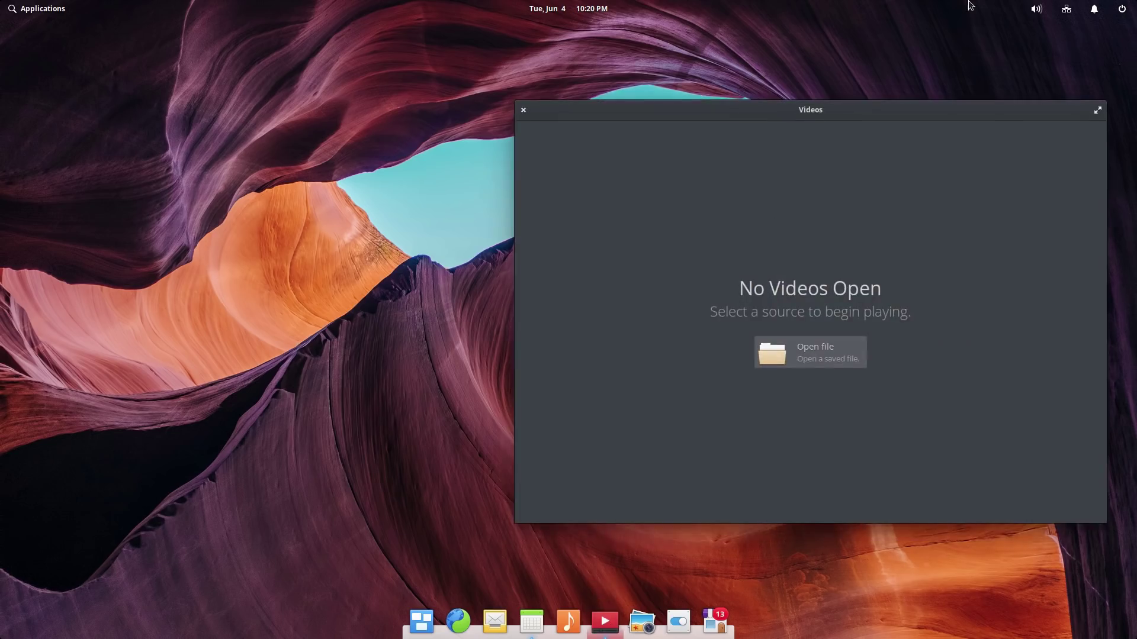
left_click(523, 111)
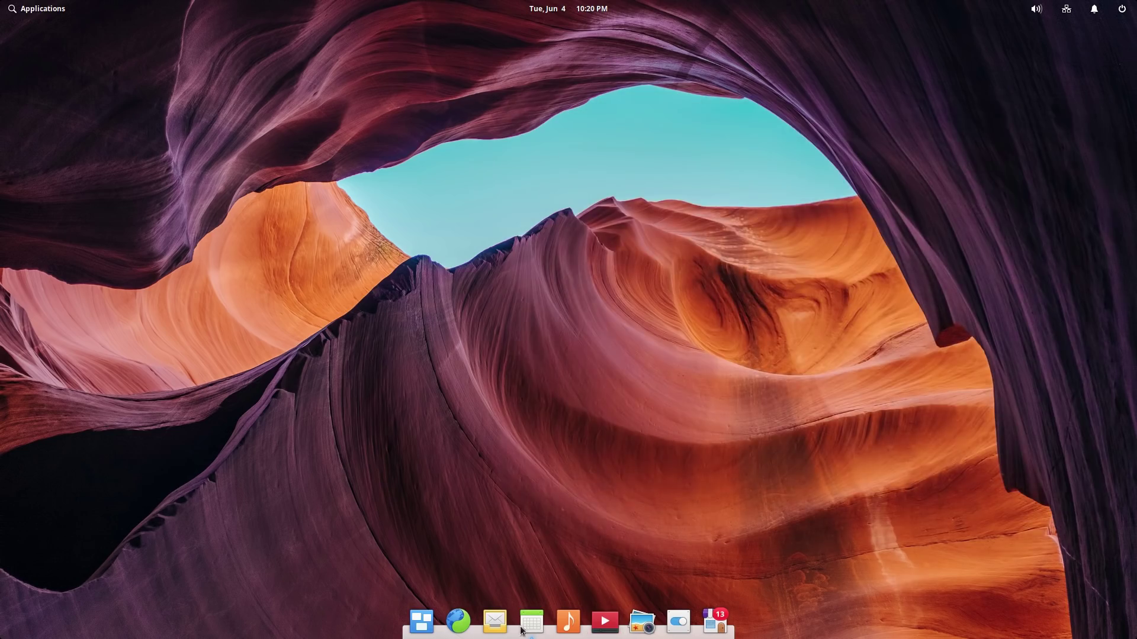
left_click(529, 616)
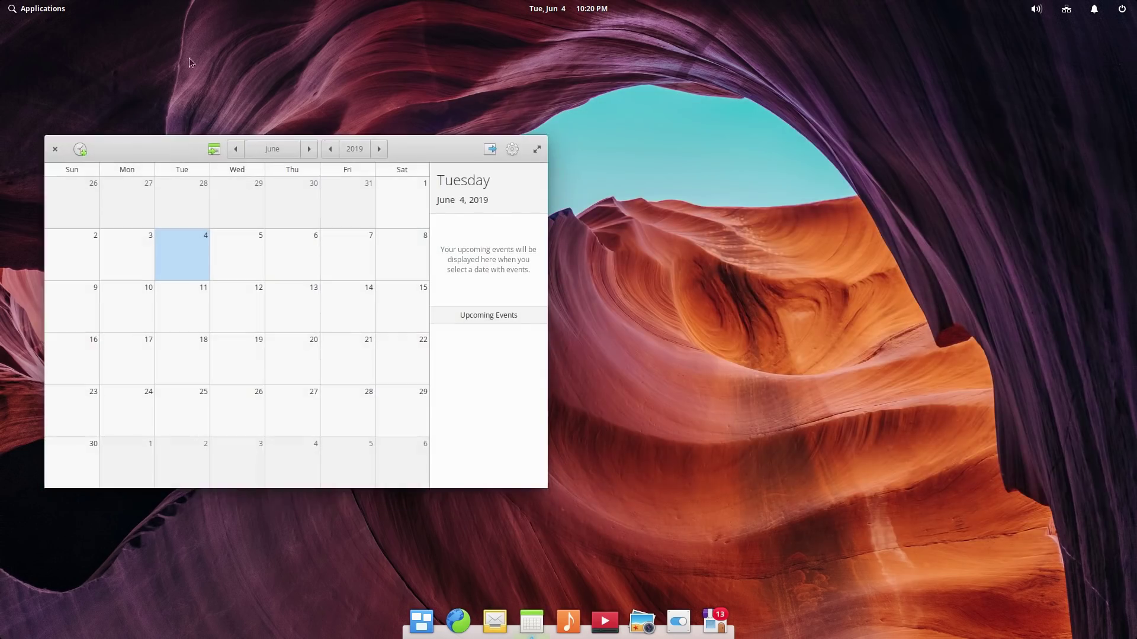
left_click(55, 148)
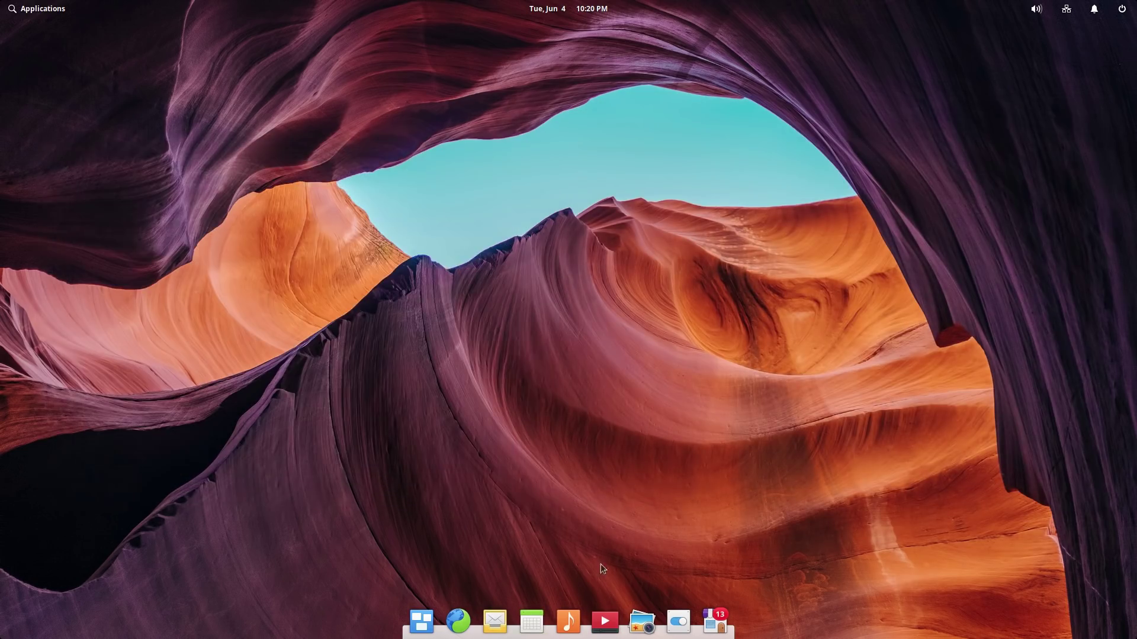
left_click(725, 628)
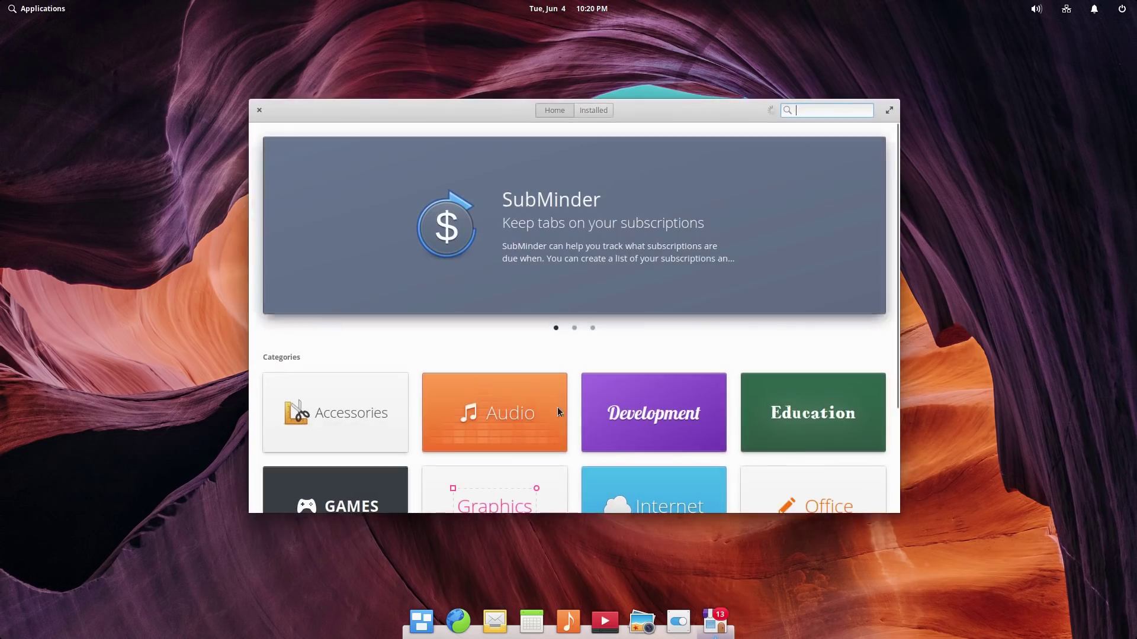
scroll(673, 263, "down", 3)
scroll(644, 295, "up", 3)
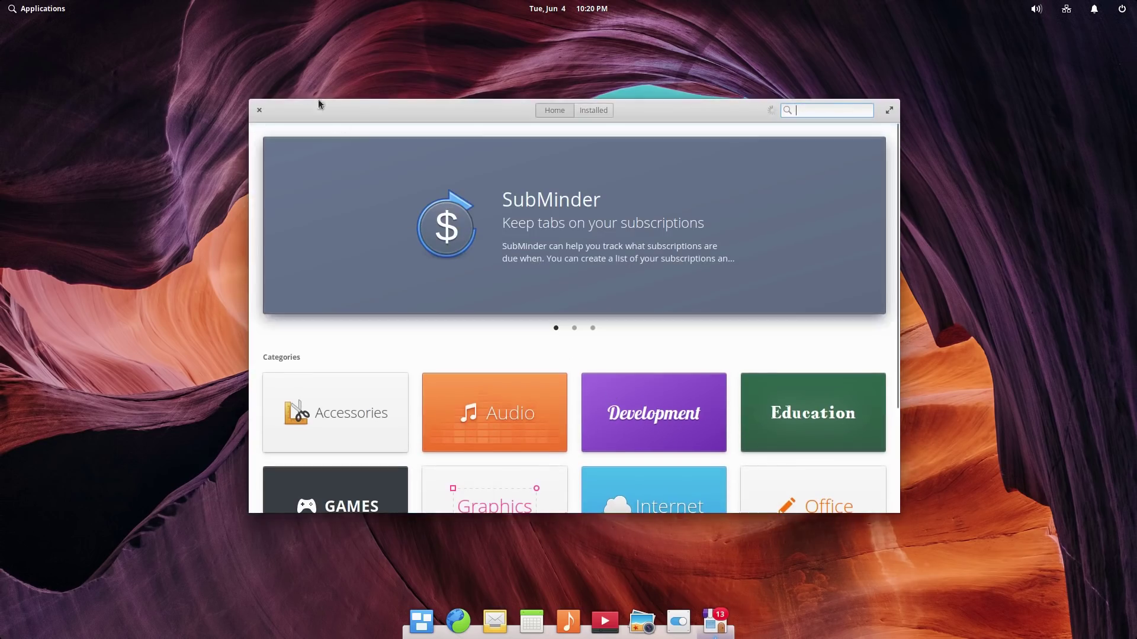
left_click(258, 111)
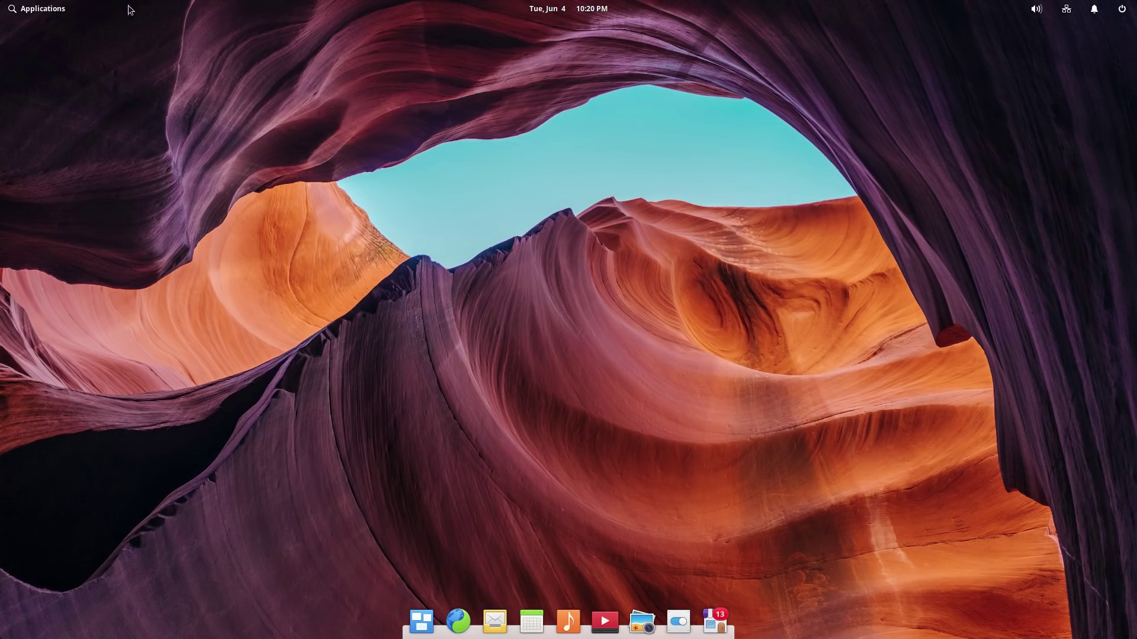
left_click(24, 12)
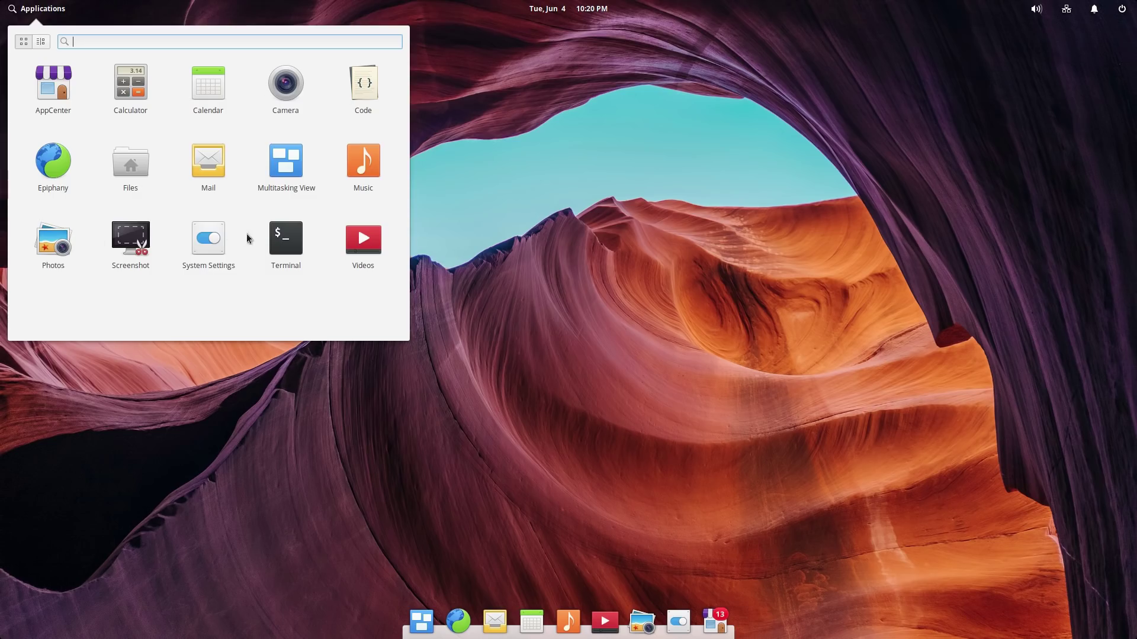
left_click(41, 41)
left_click(22, 41)
left_click(633, 228)
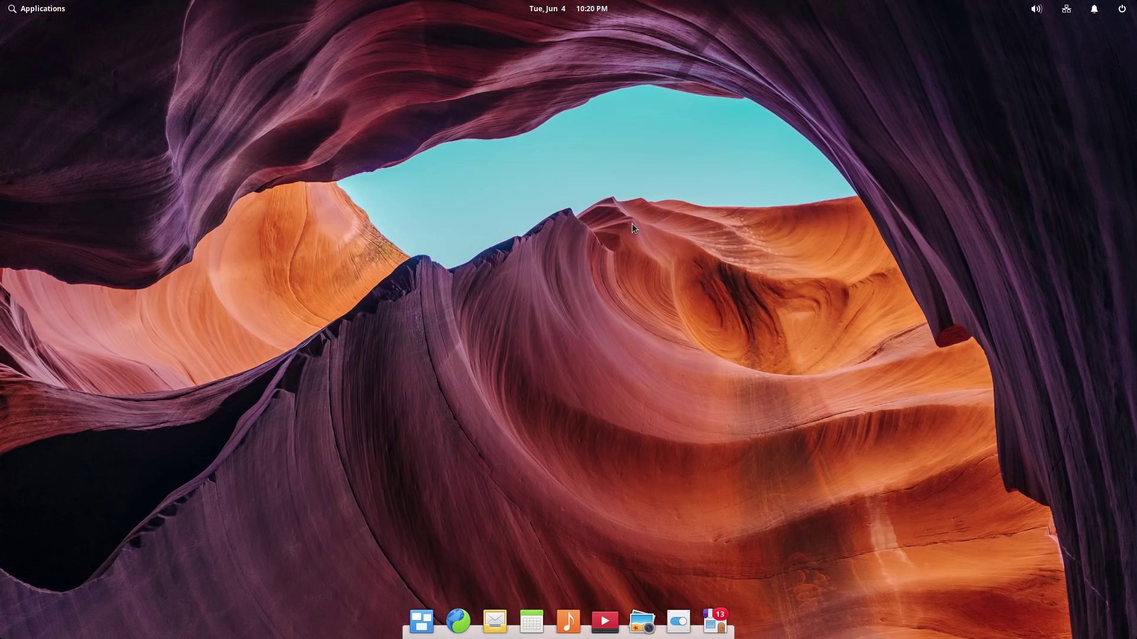